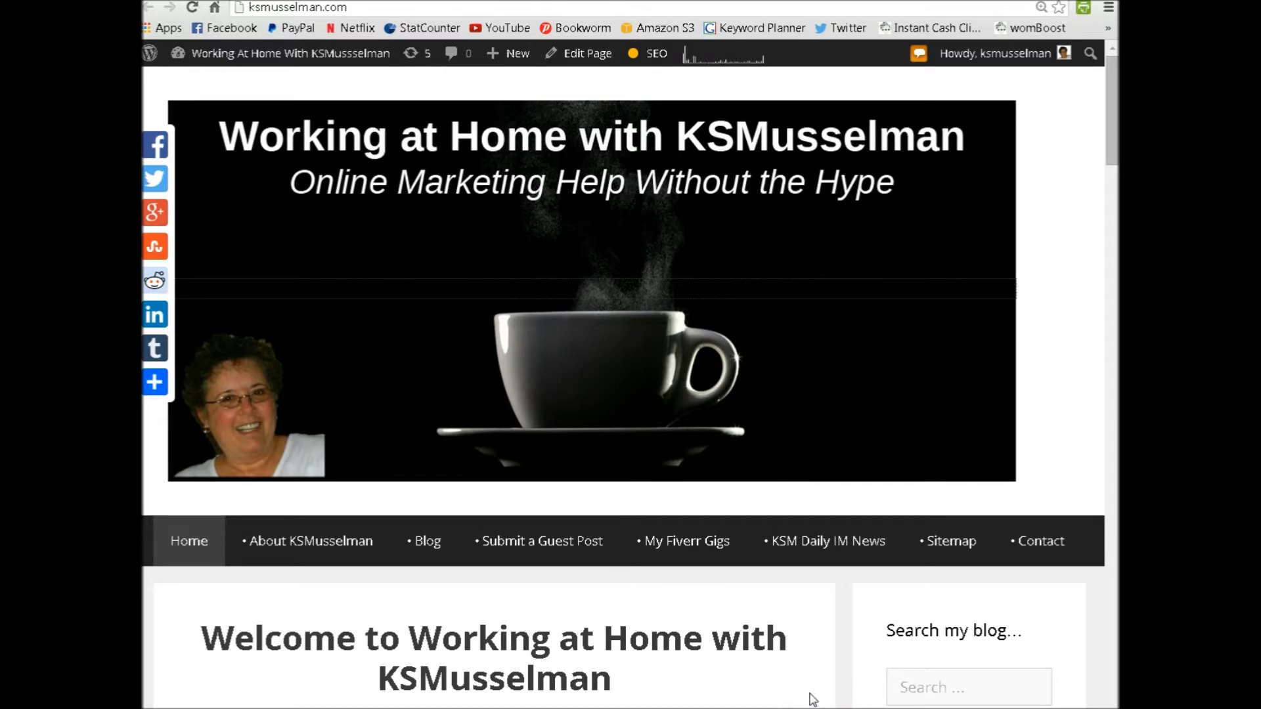
# View the coffee-header-logo.jpg header banner on its own in a new tab, then open it in Picture Manager
pyautogui.click(1047, 169)
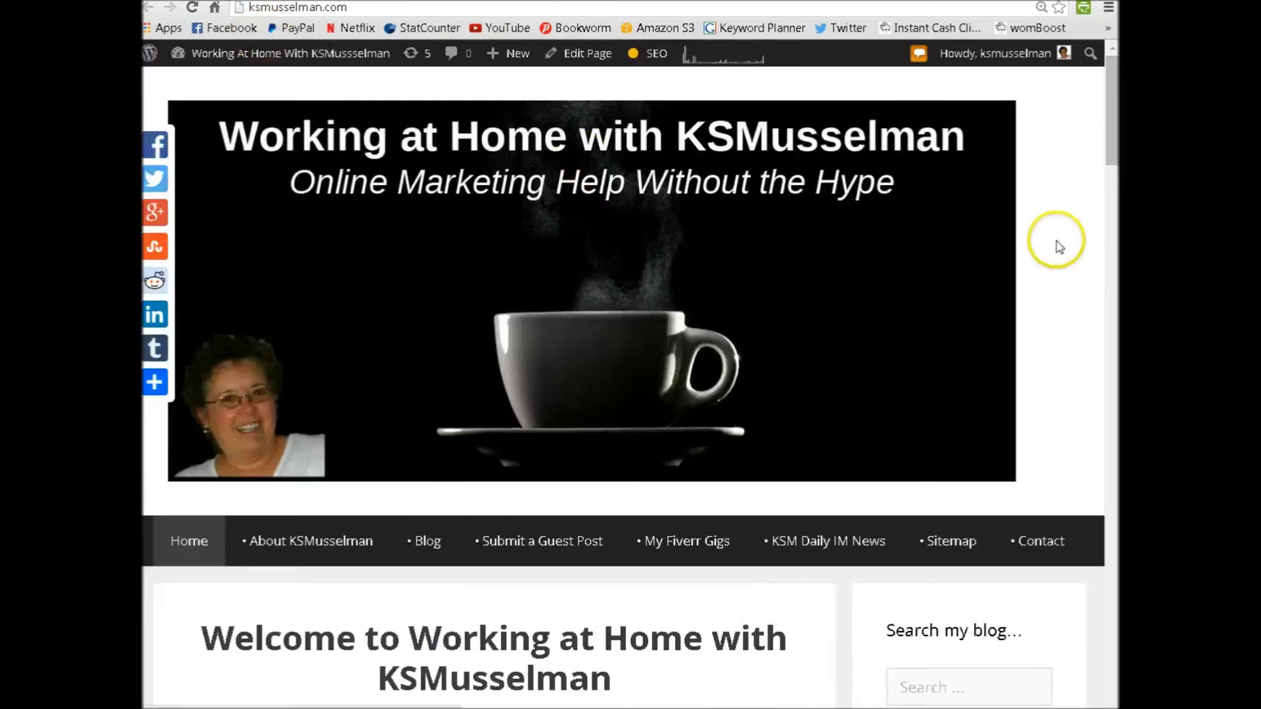
pyautogui.click(1048, 223)
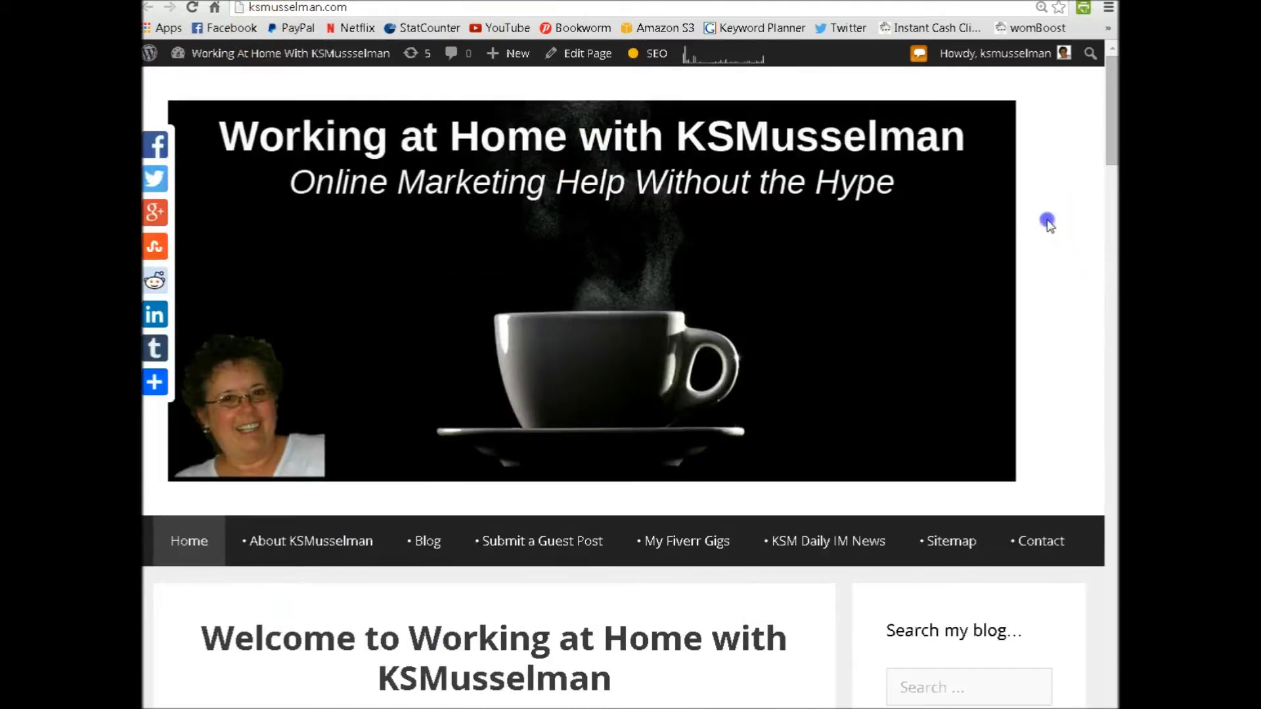
pyautogui.rightClick(426, 251)
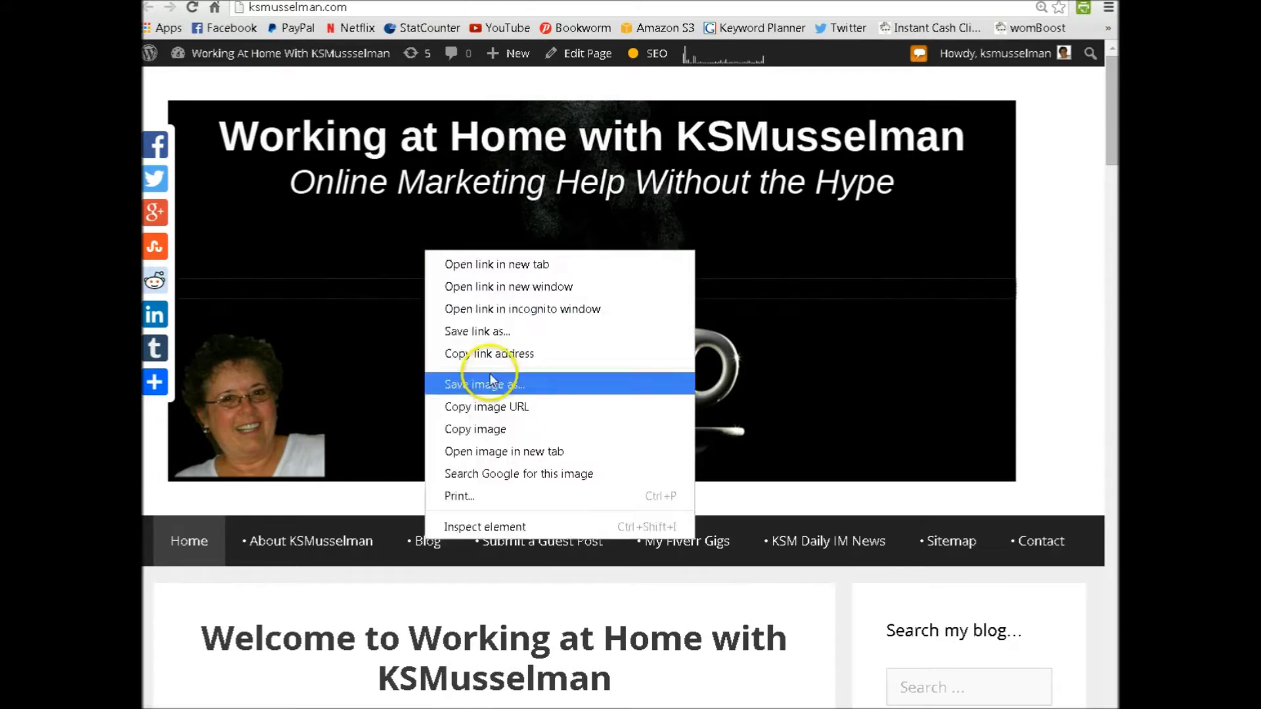
pyautogui.click(488, 451)
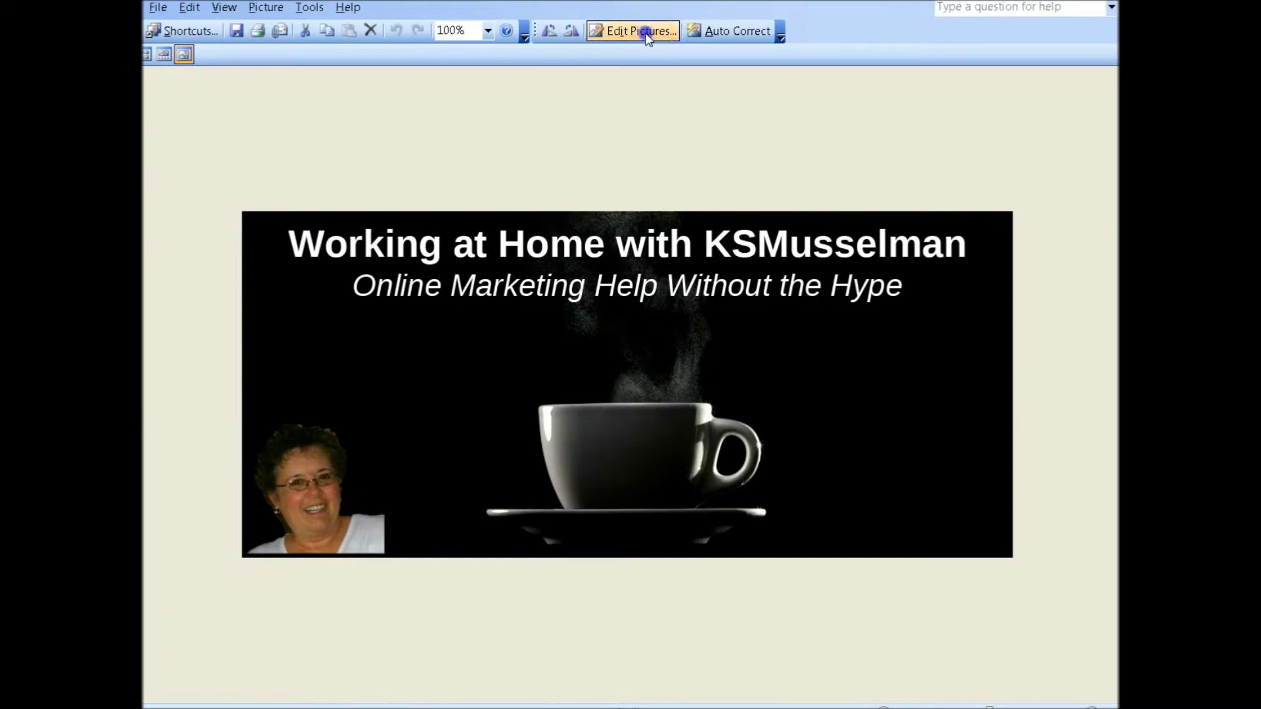
# Show the Resize settings for the coffee header image under Edit Pictures
pyautogui.click(642, 31)
pyautogui.click(973, 367)
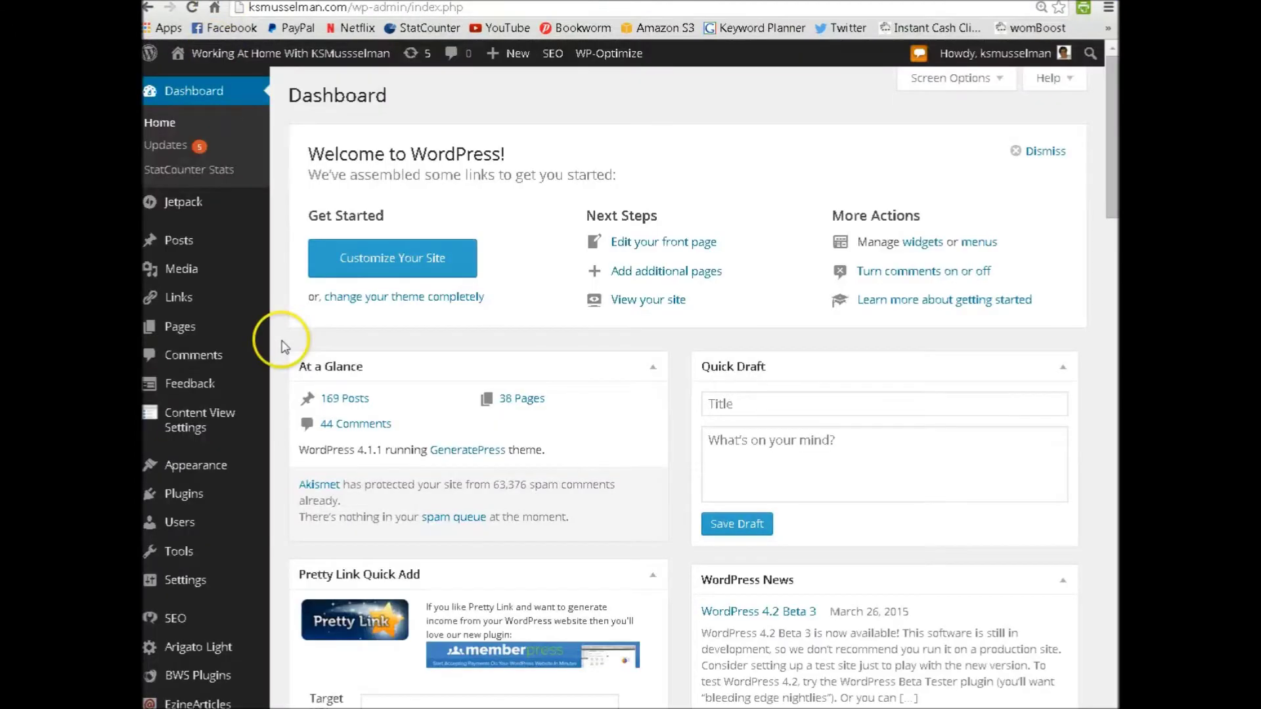
# Go to Appearance > Customize for a live preview of the coffee-header homepage
pyautogui.moveTo(234, 329)
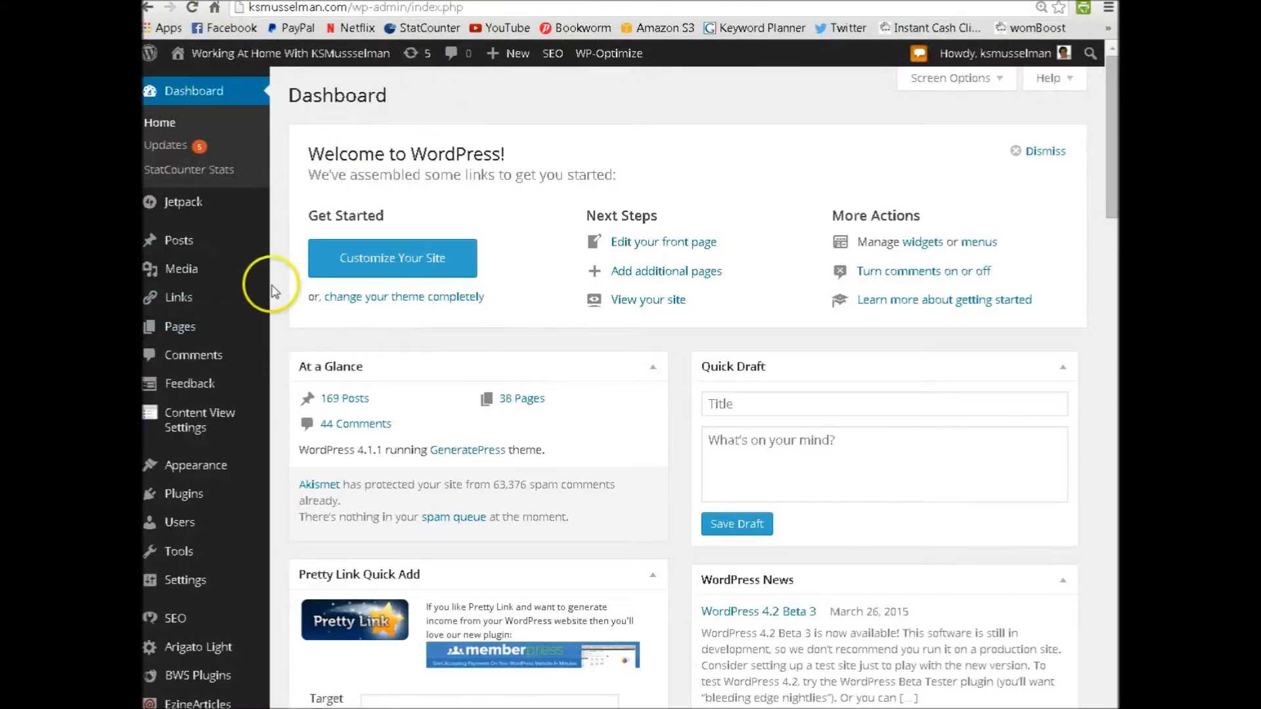
pyautogui.scroll(-1, 270, 399)
pyautogui.moveTo(203, 388)
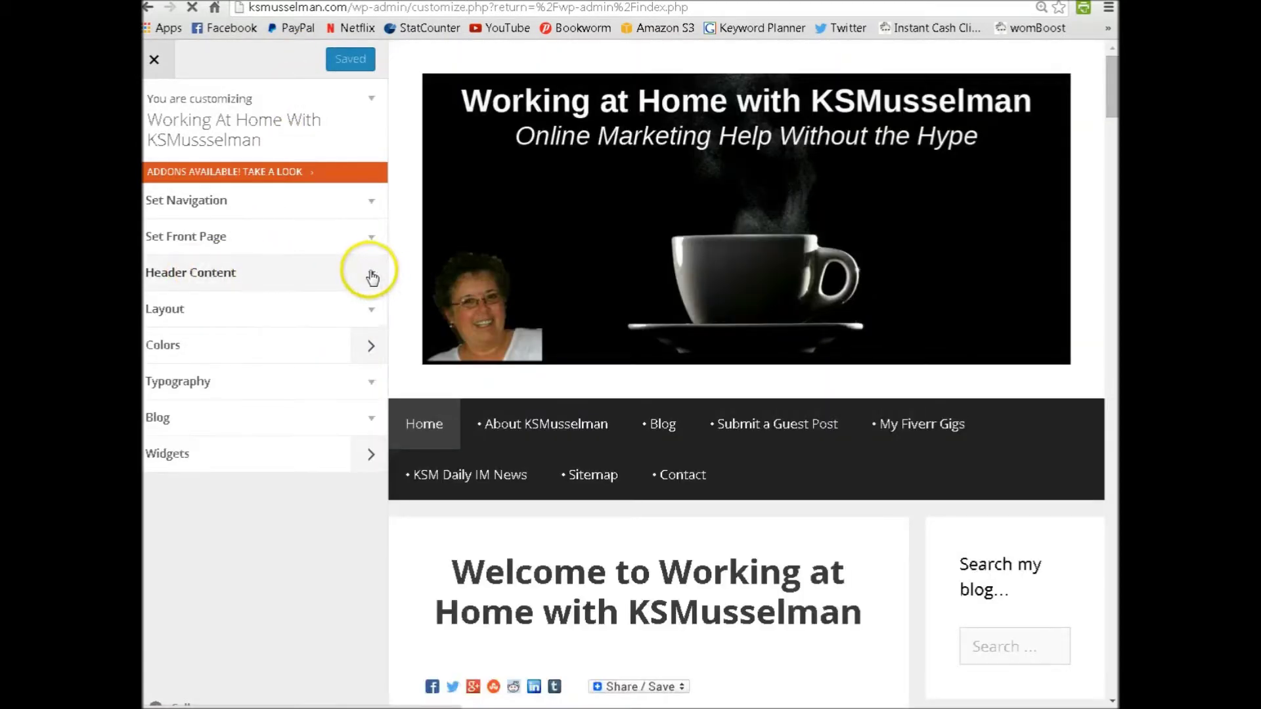
# Expand Header Content and start a logo upload, then close the Select Image dialog without picking anything
pyautogui.click(371, 275)
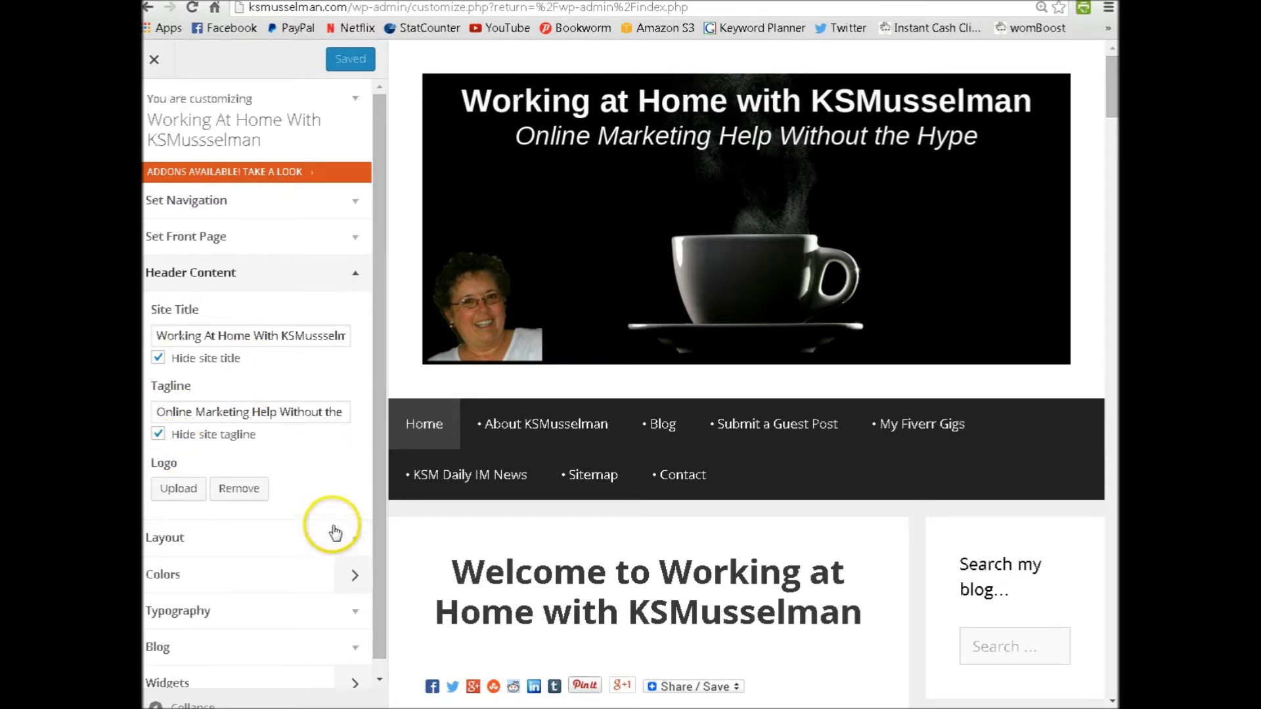
pyautogui.click(177, 489)
pyautogui.click(189, 121)
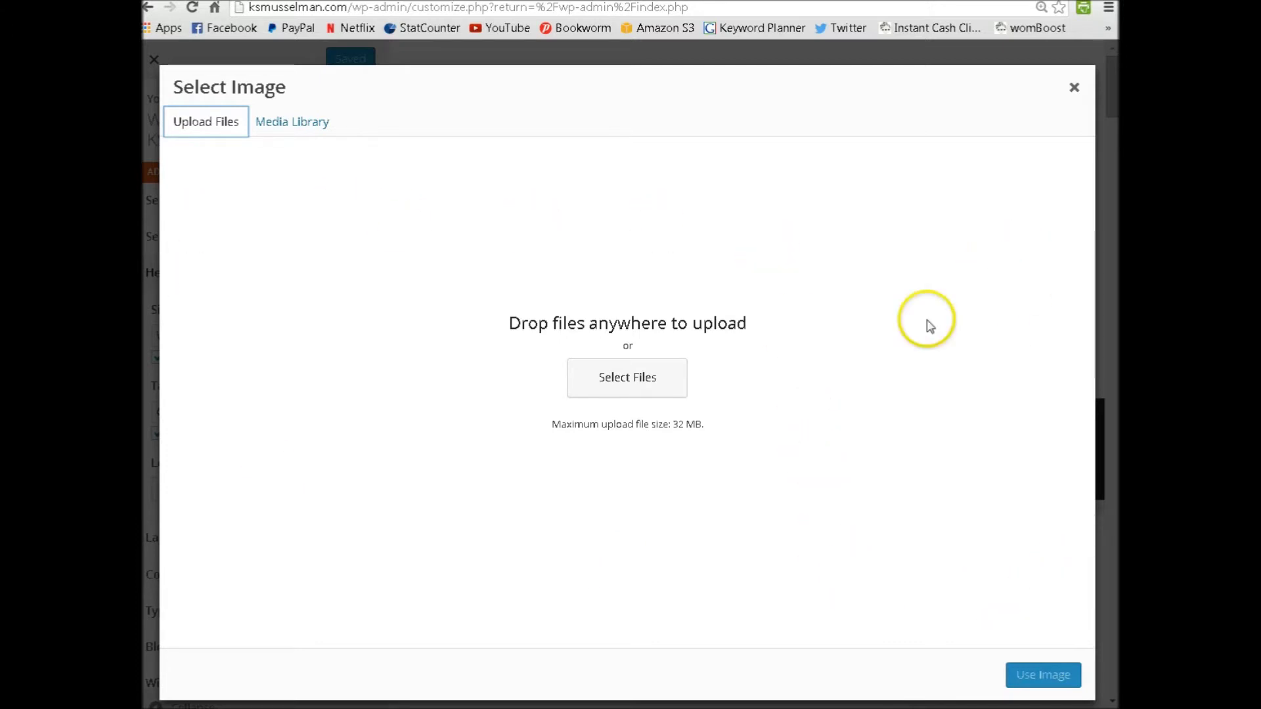
pyautogui.click(530, 383)
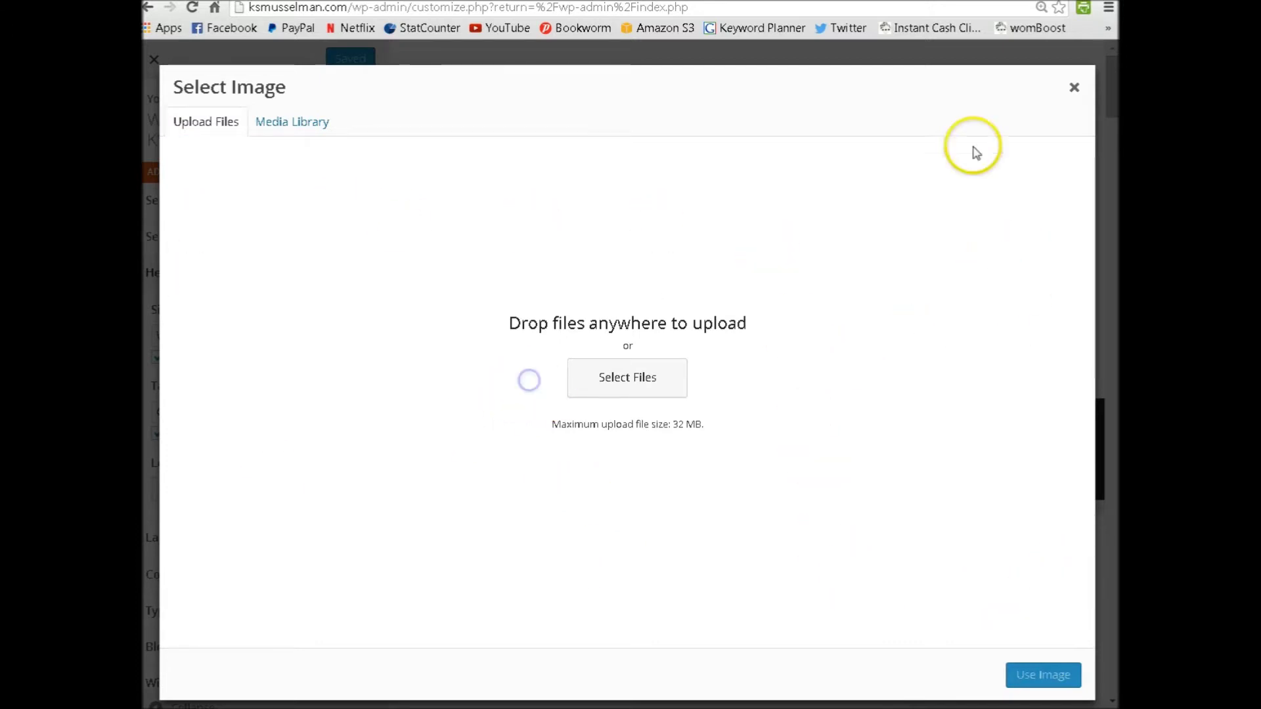
pyautogui.click(1072, 87)
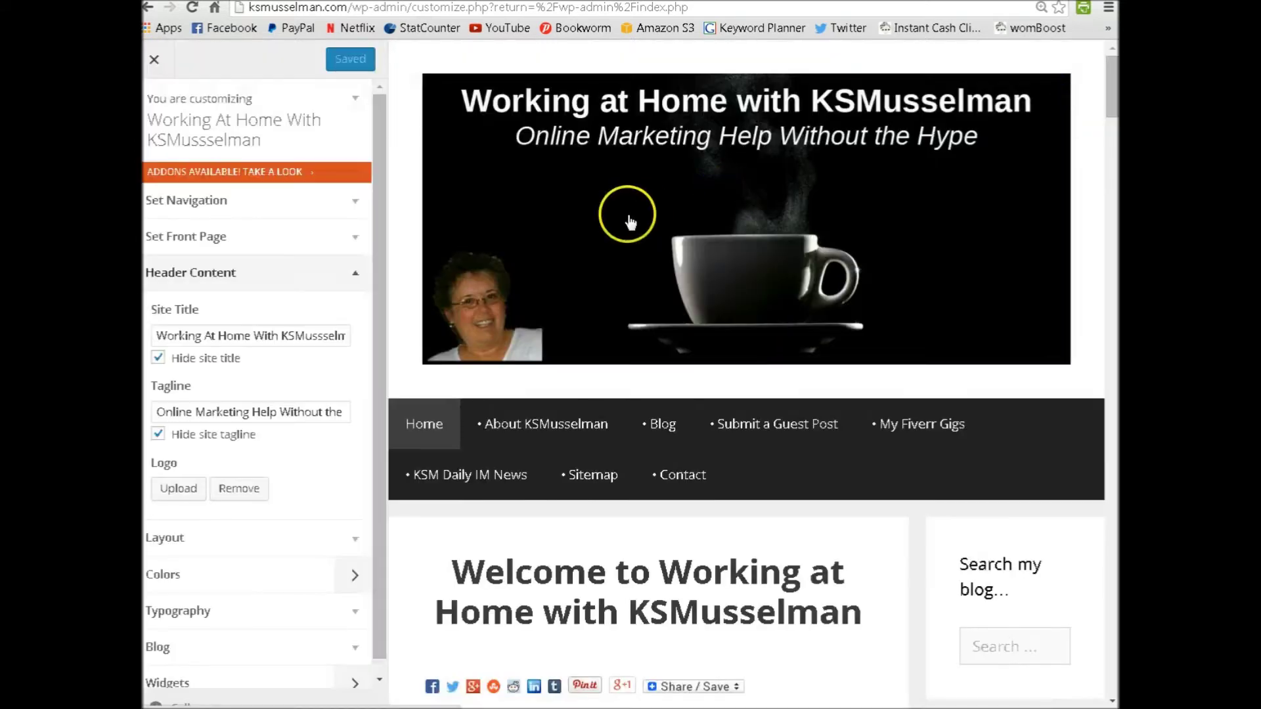
pyautogui.click(410, 183)
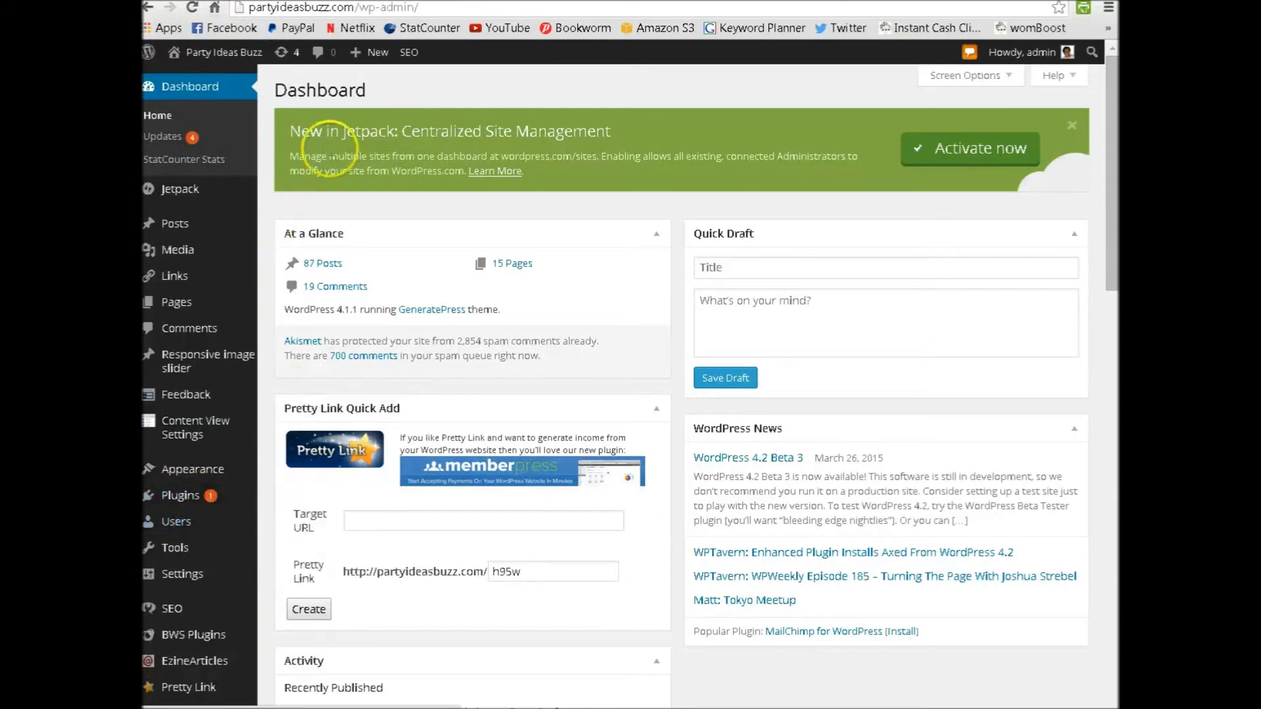
# Check in Installed Plugins that SP Responsive header image slider is active, then go to Add Plugins
pyautogui.moveTo(247, 465)
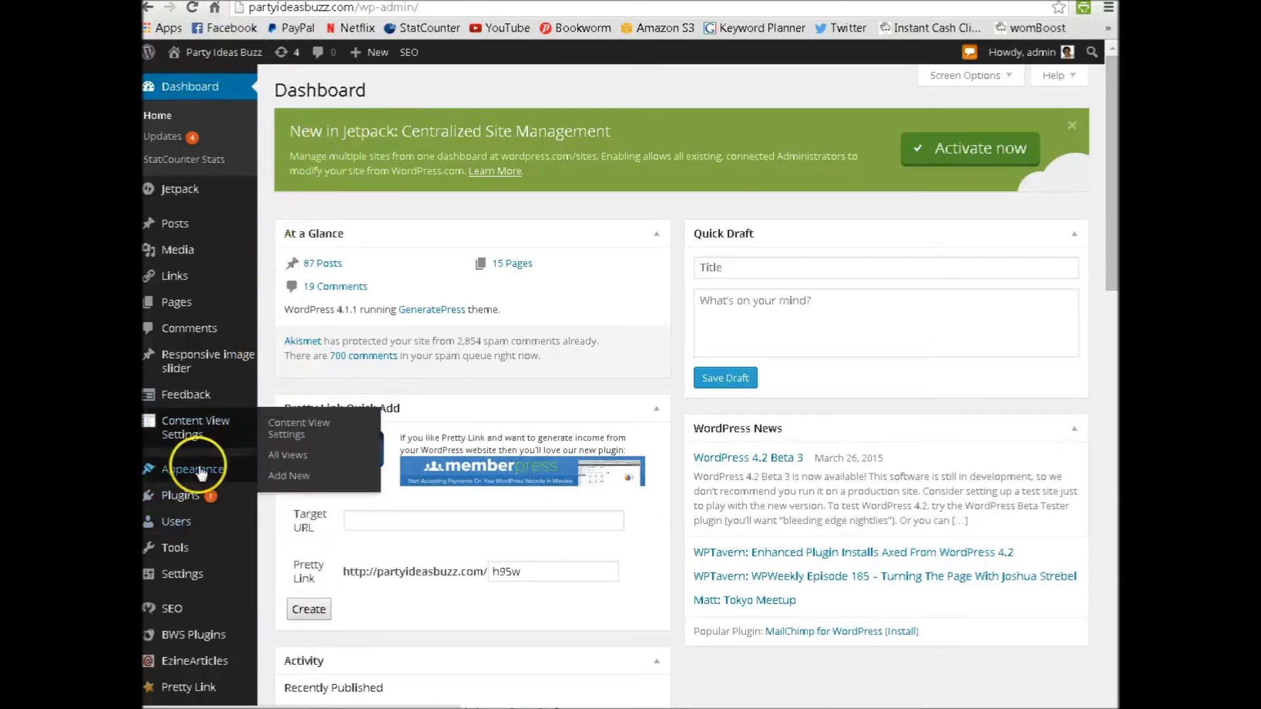
pyautogui.moveTo(191, 496)
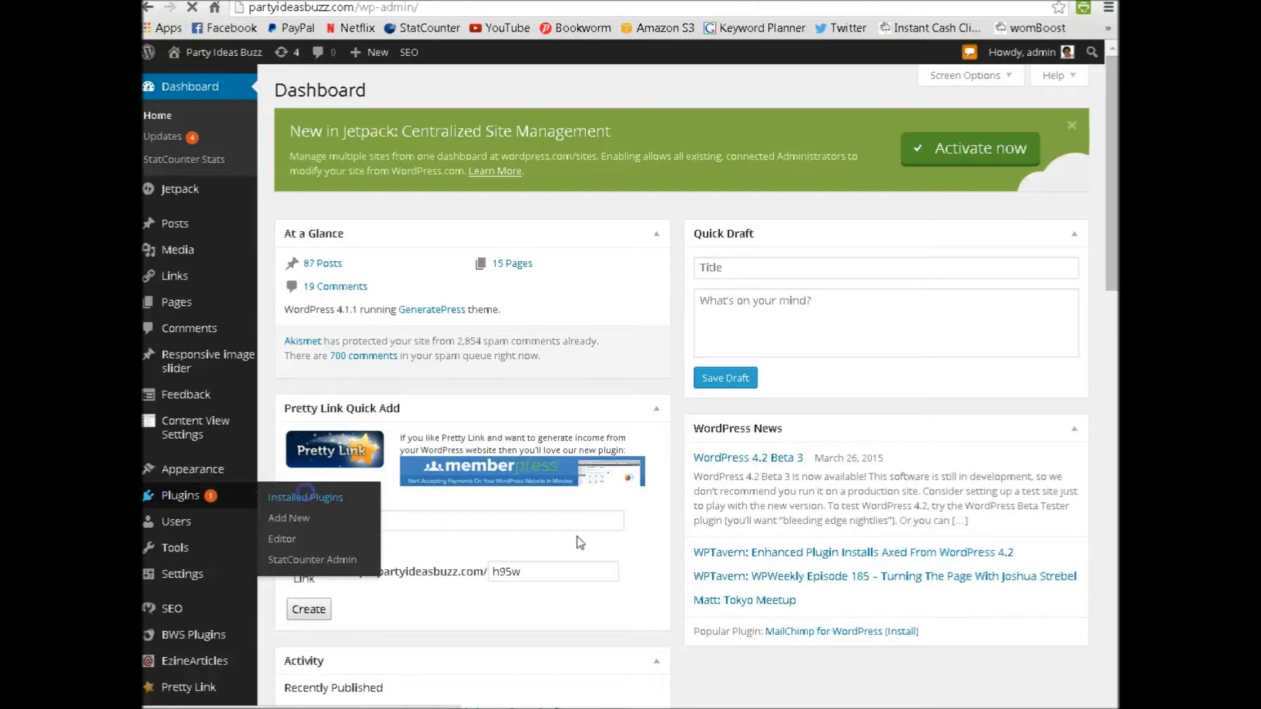
pyautogui.click(604, 552)
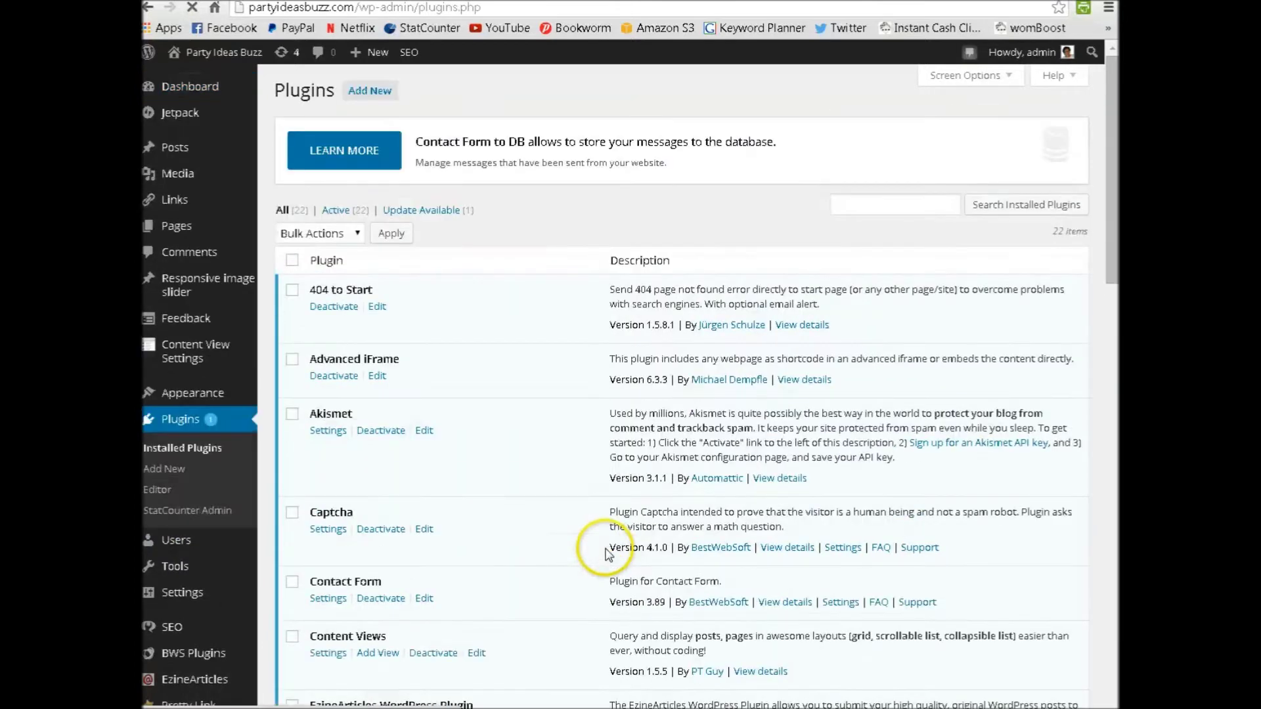
pyautogui.scroll(-6, 551, 467)
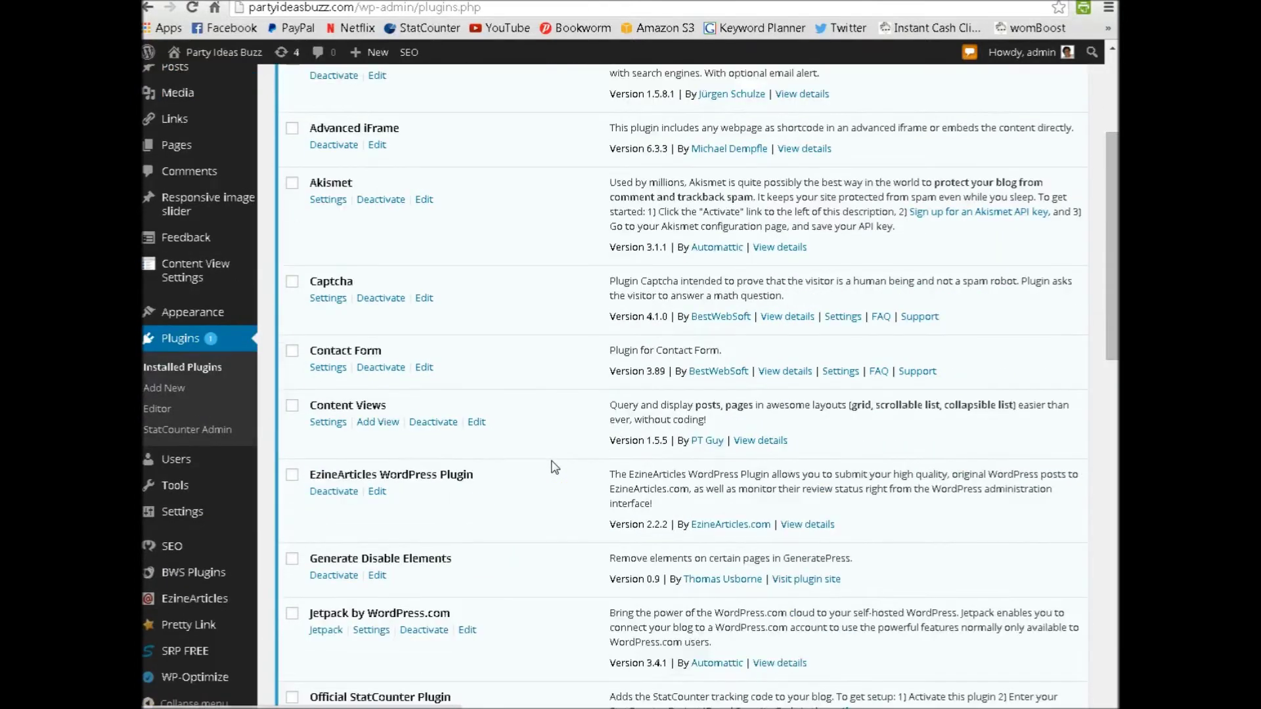
pyautogui.scroll(-5, 554, 467)
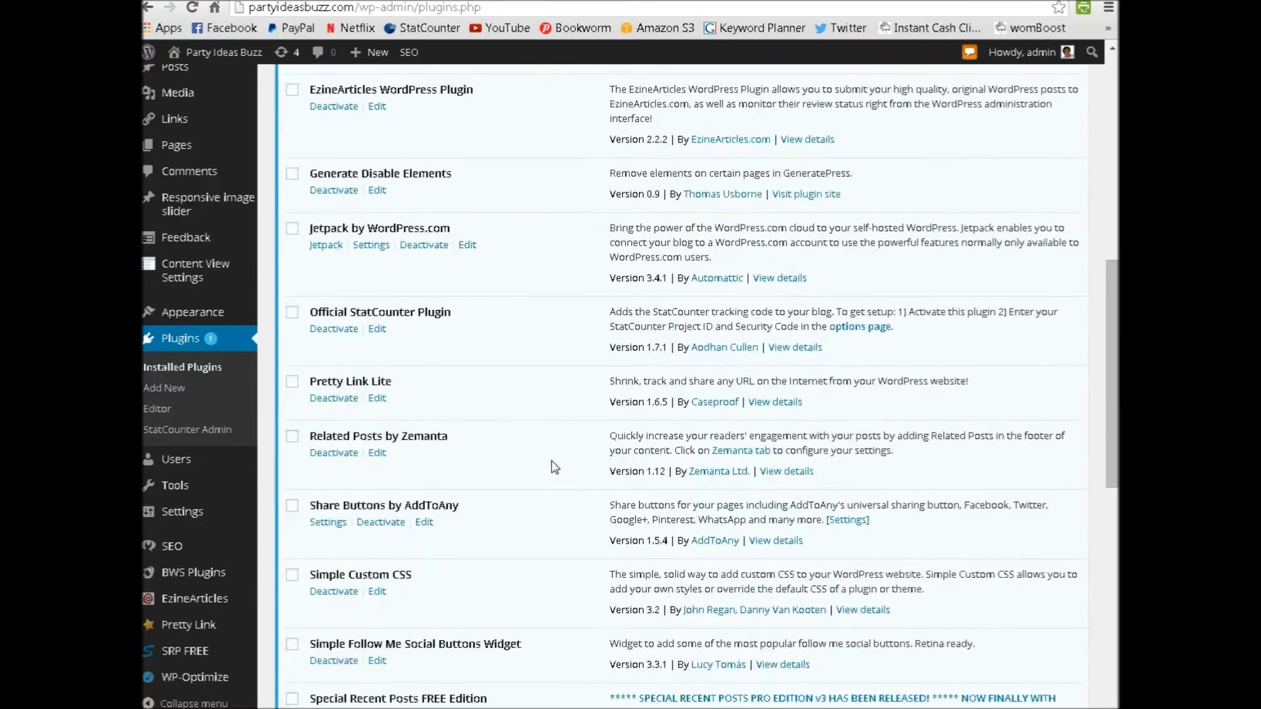
pyautogui.scroll(-7, 555, 467)
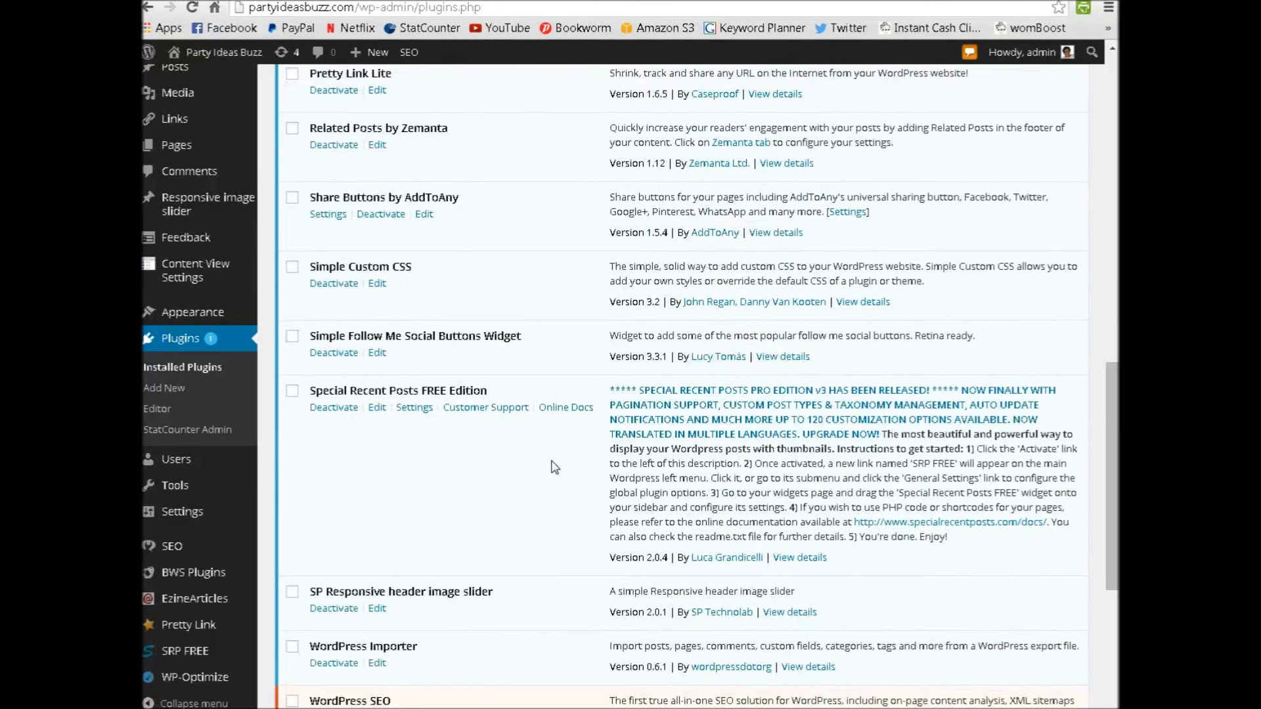
pyautogui.click(294, 375)
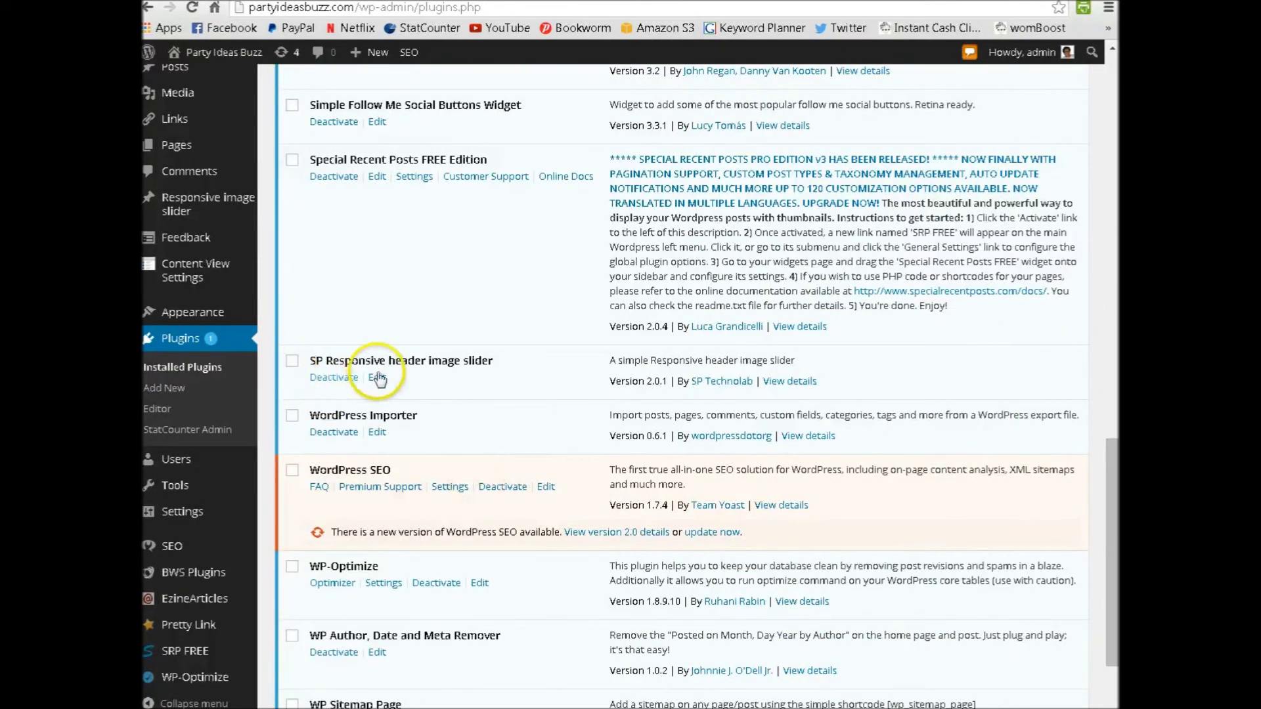
pyautogui.click(511, 367)
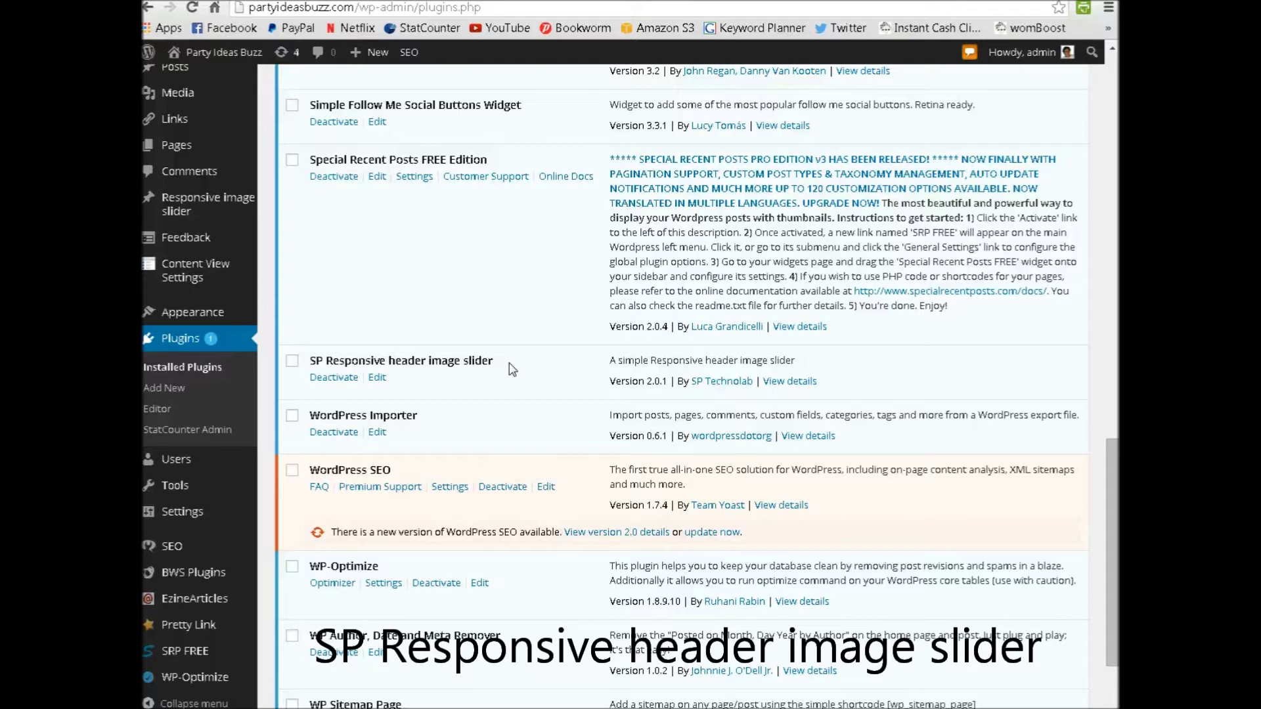
pyautogui.scroll(20, 512, 370)
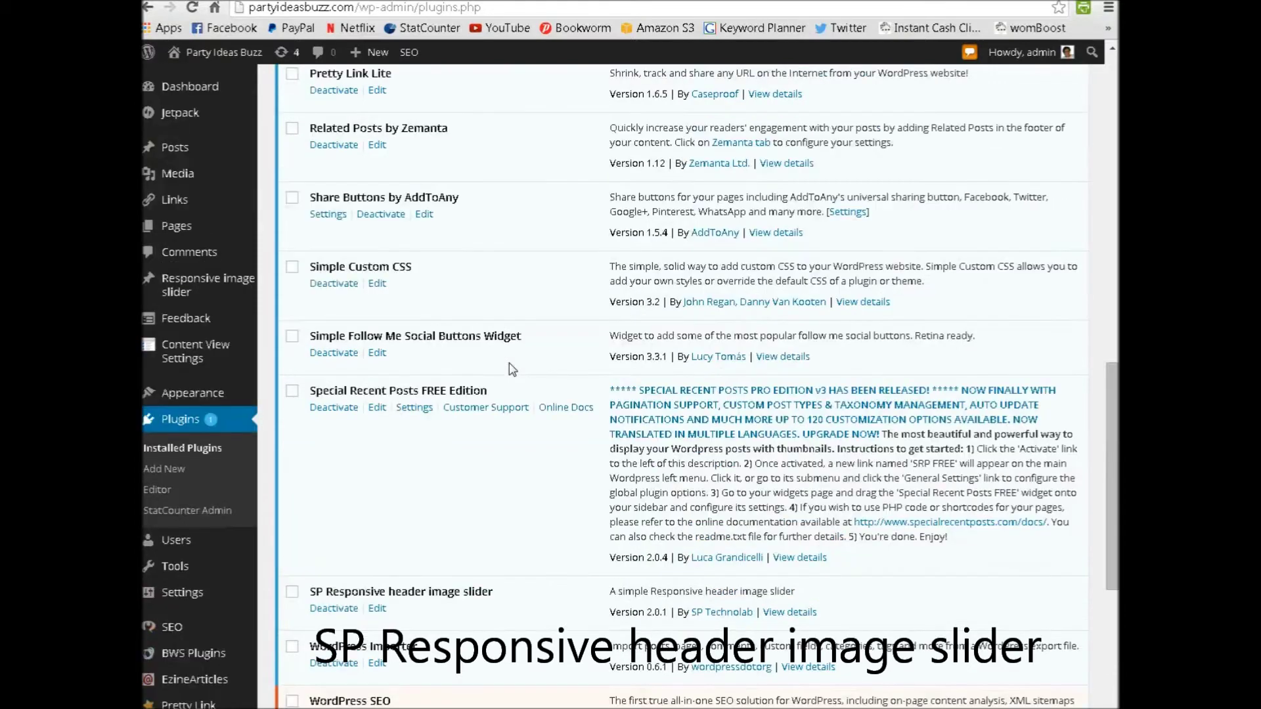
pyautogui.scroll(5, 513, 370)
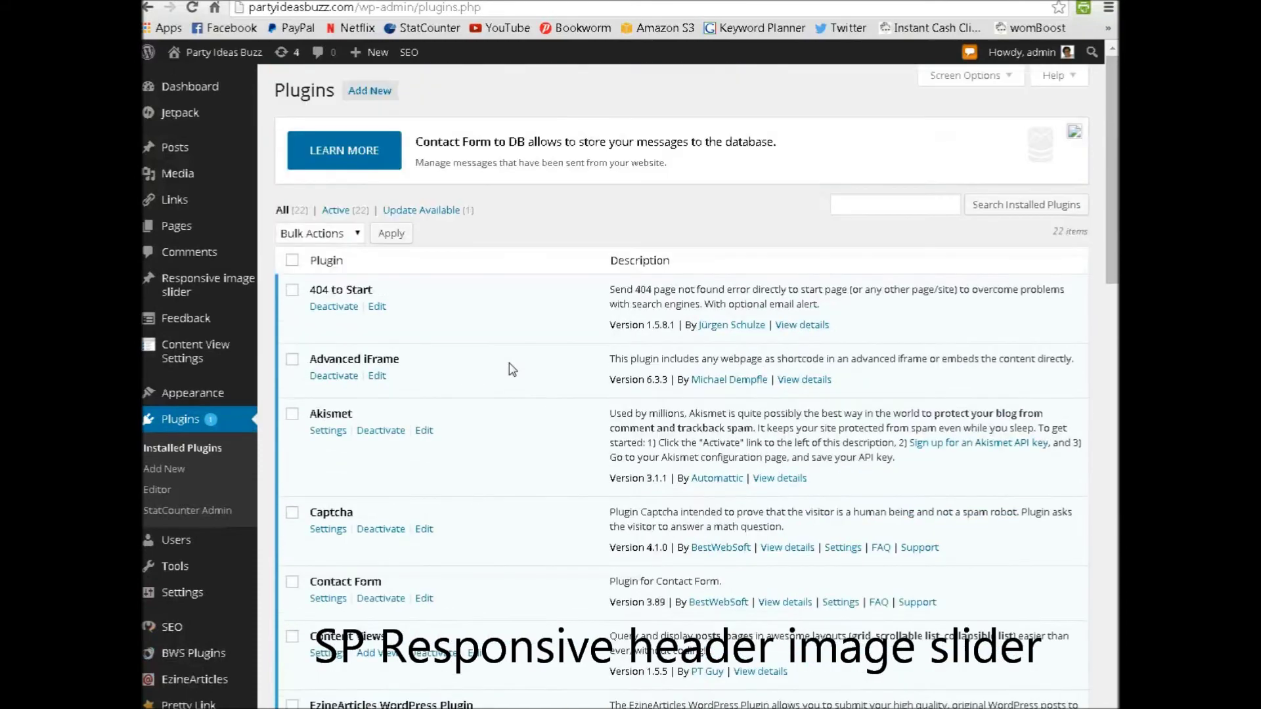
pyautogui.click(369, 90)
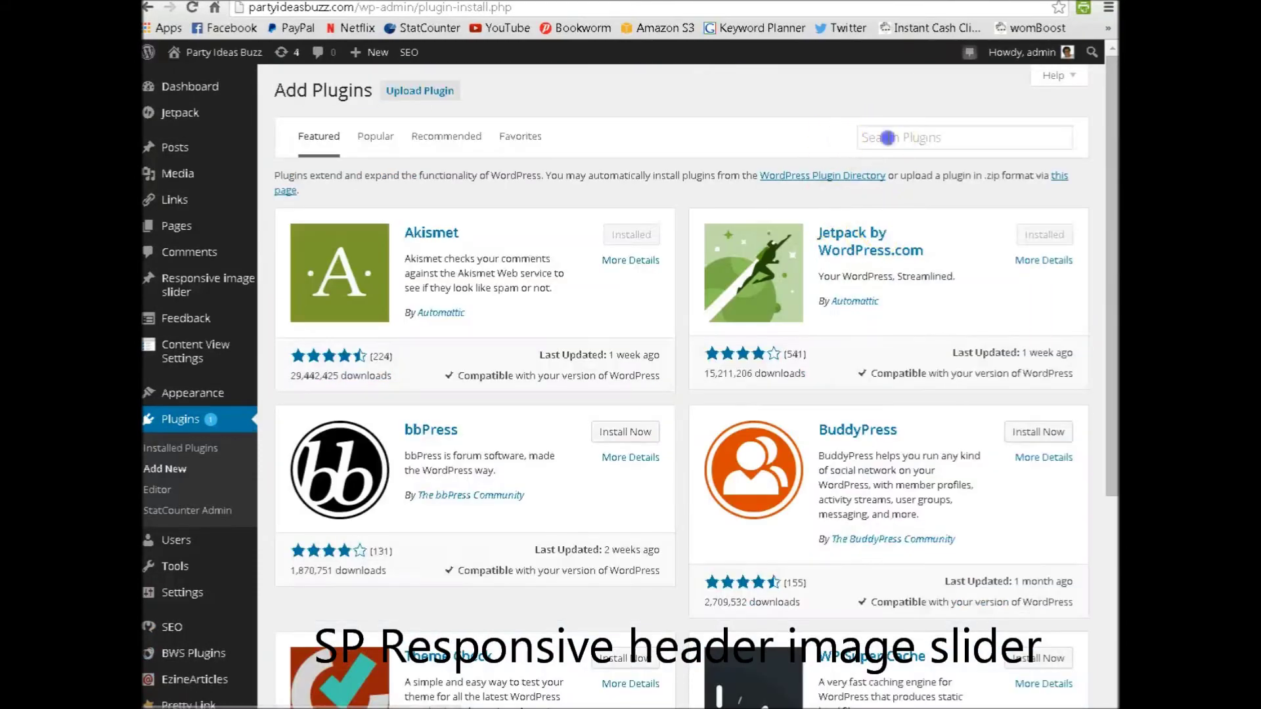
# Open Settings > Responsive slider Settings, showing slider width 1000 px and height 450 px
pyautogui.click(888, 138)
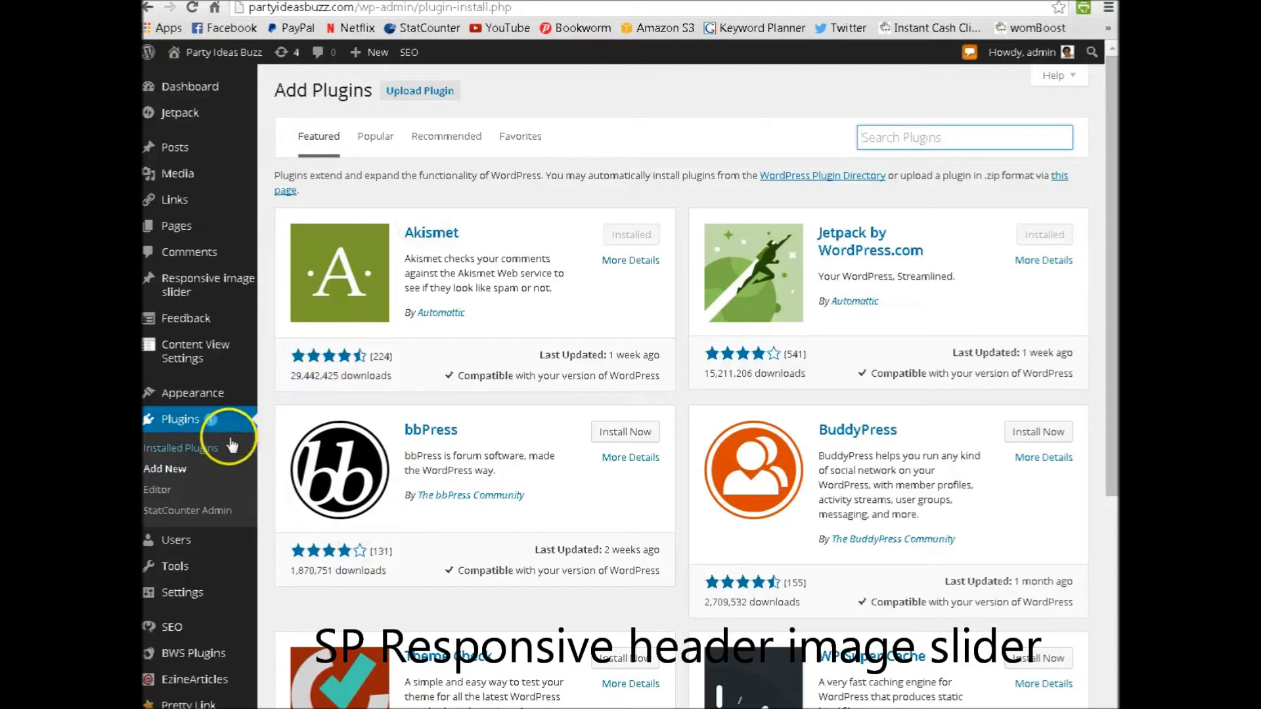
pyautogui.scroll(-5, 217, 564)
pyautogui.moveTo(194, 515)
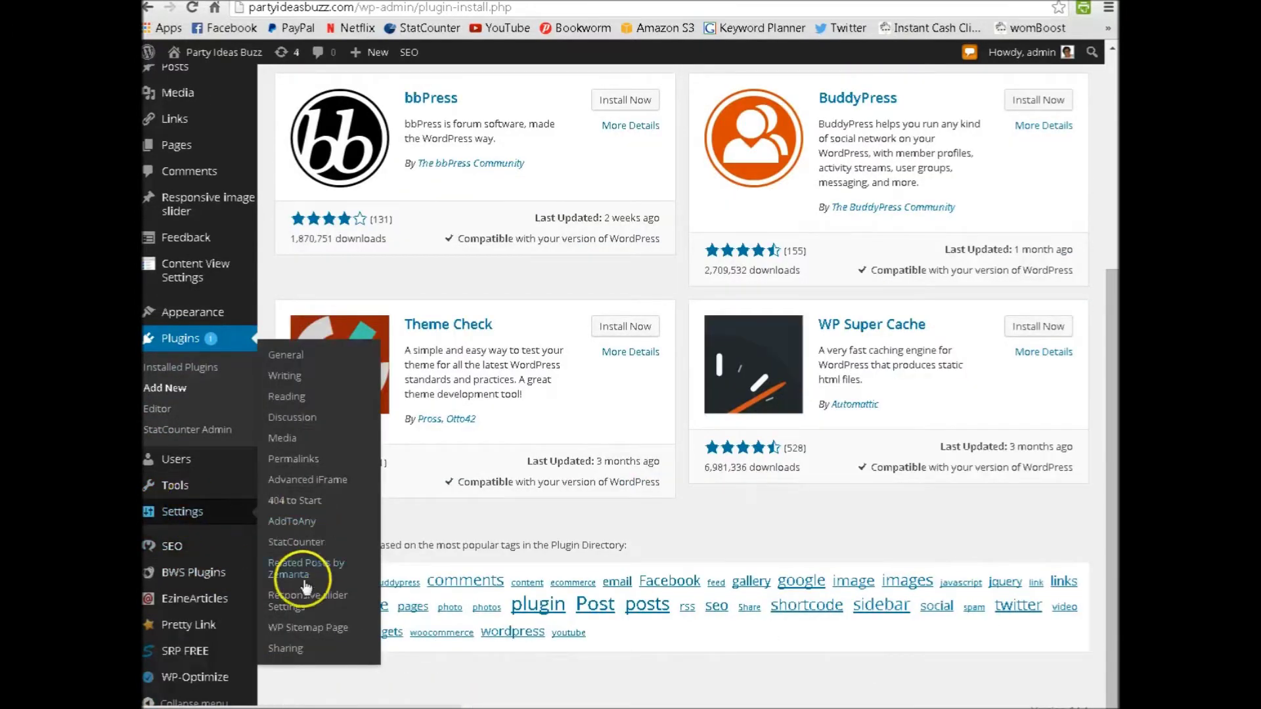
pyautogui.click(286, 598)
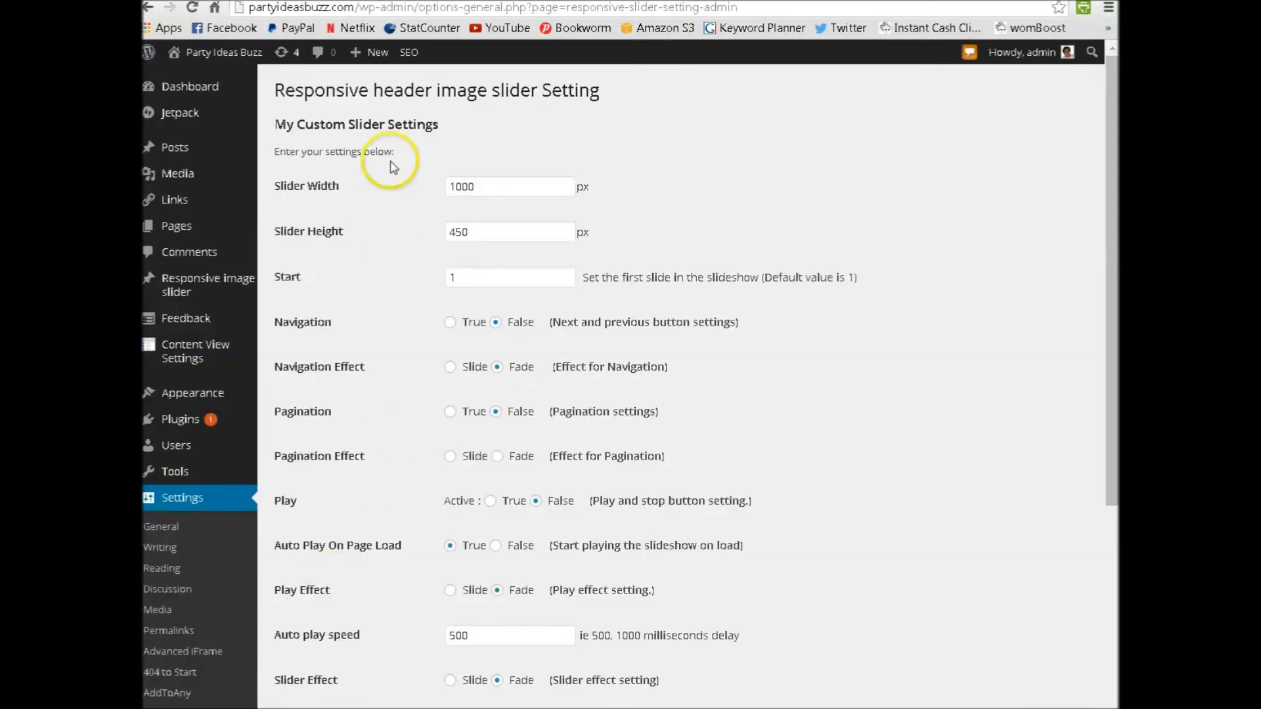
pyautogui.click(484, 189)
pyautogui.click(478, 235)
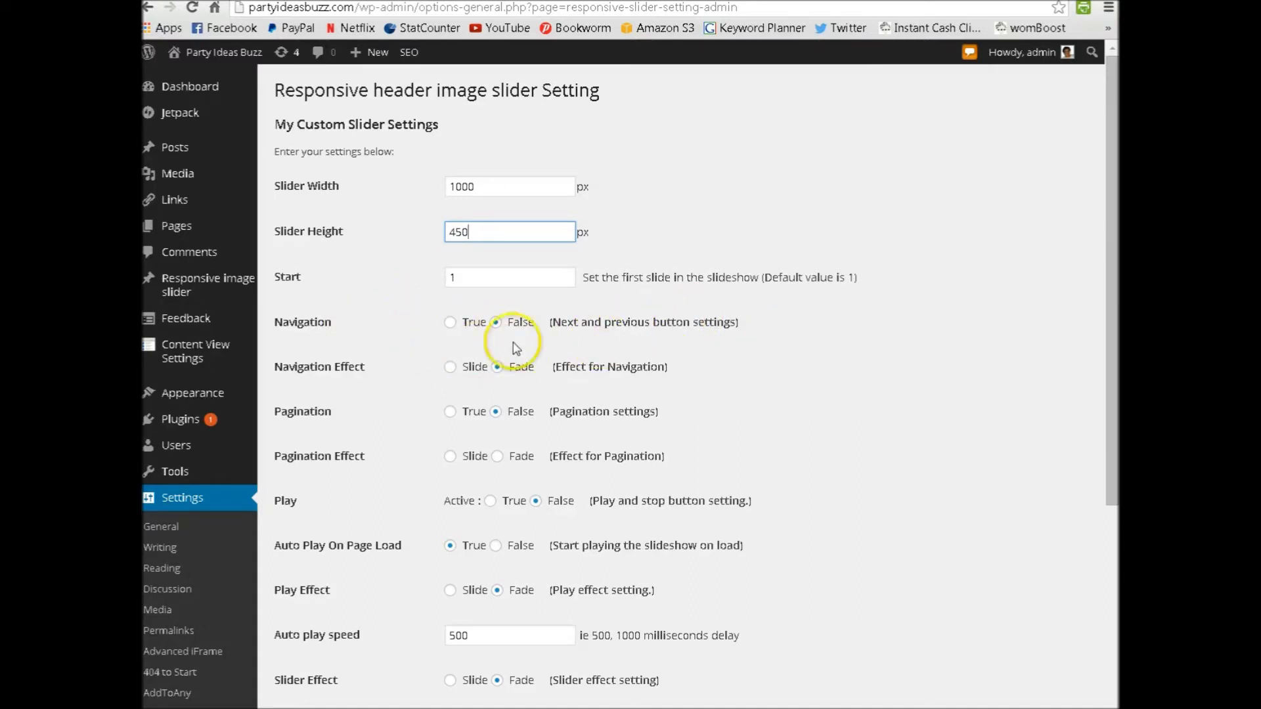
pyautogui.click(764, 327)
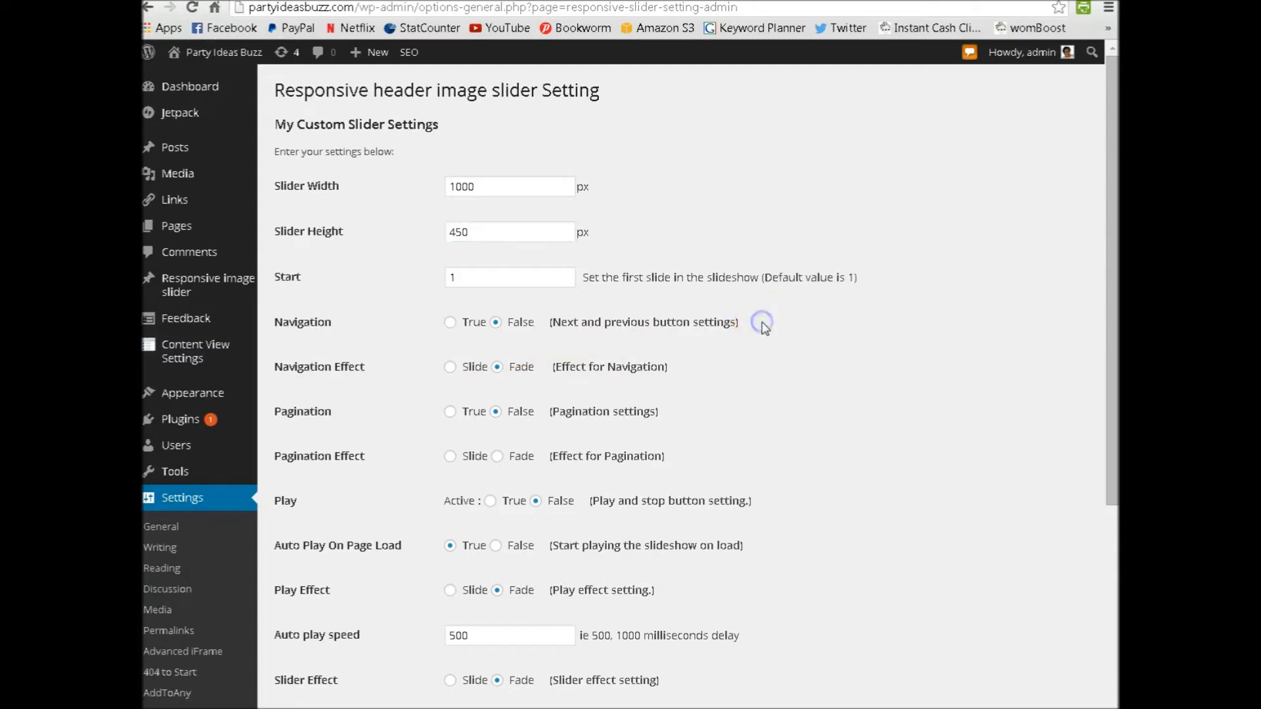
pyautogui.click(685, 367)
pyautogui.click(677, 413)
pyautogui.scroll(-2, 408, 484)
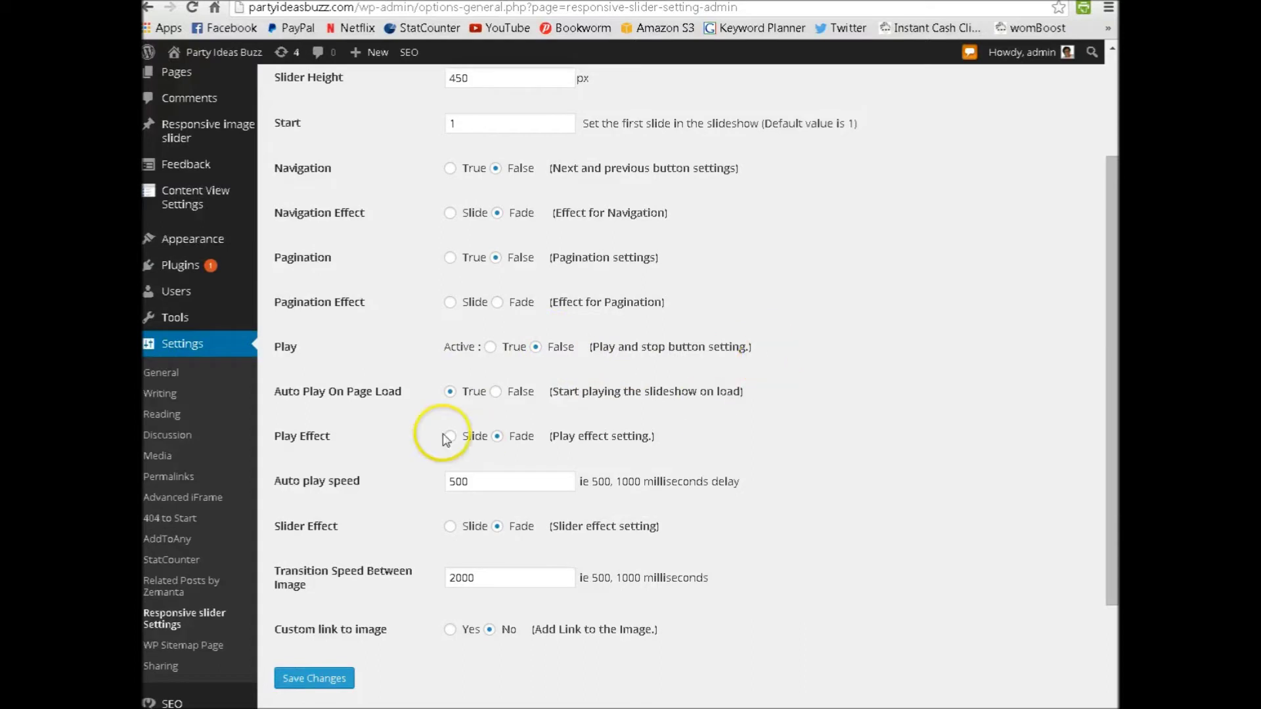
pyautogui.click(420, 401)
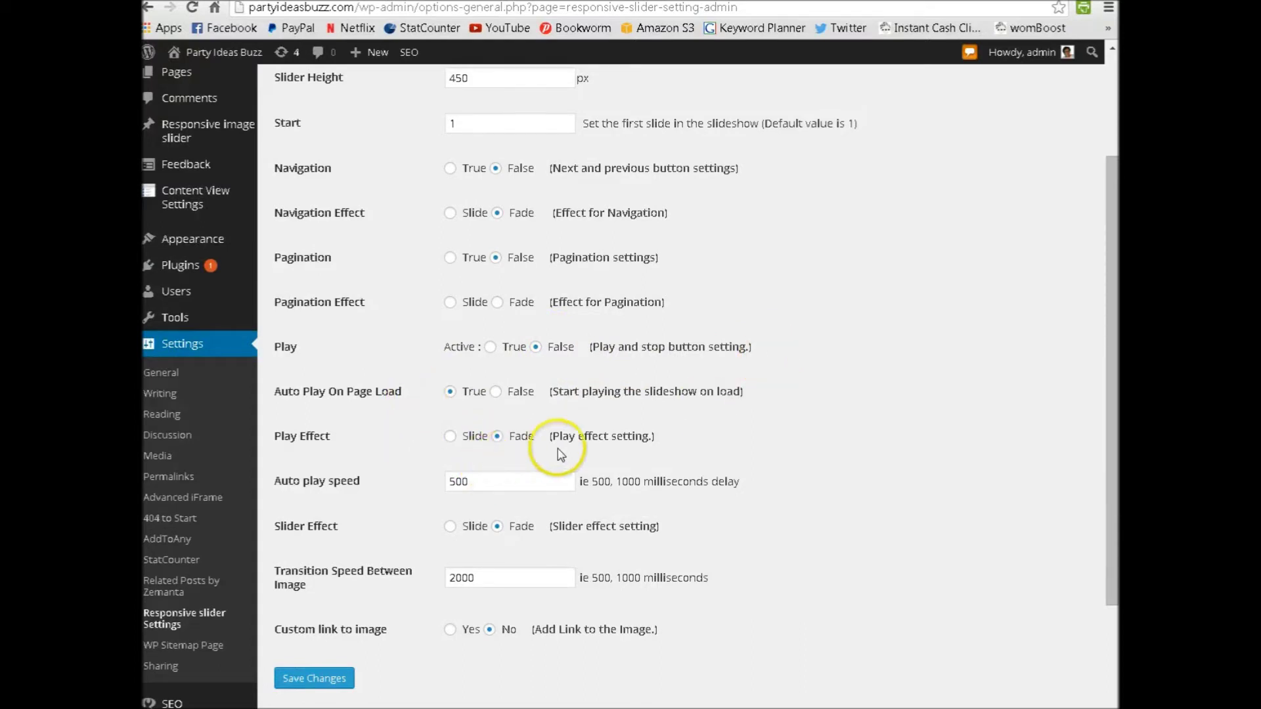
pyautogui.click(682, 435)
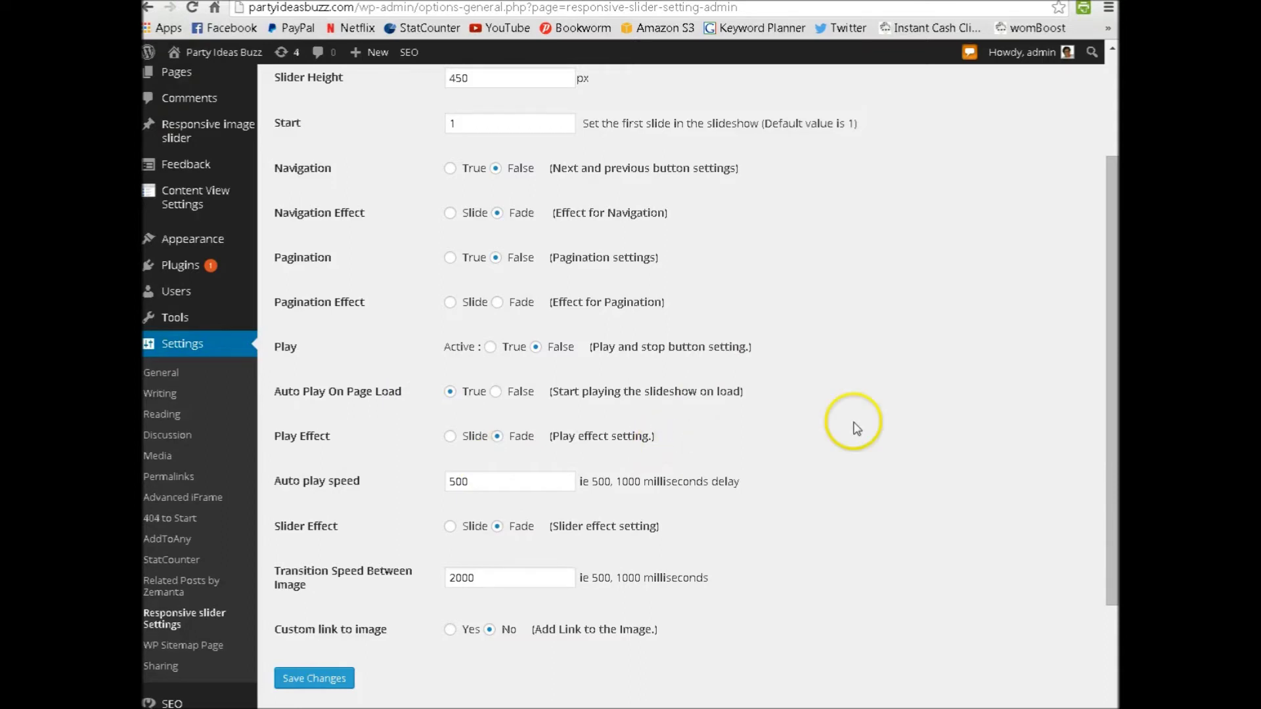
pyautogui.scroll(-2, 851, 426)
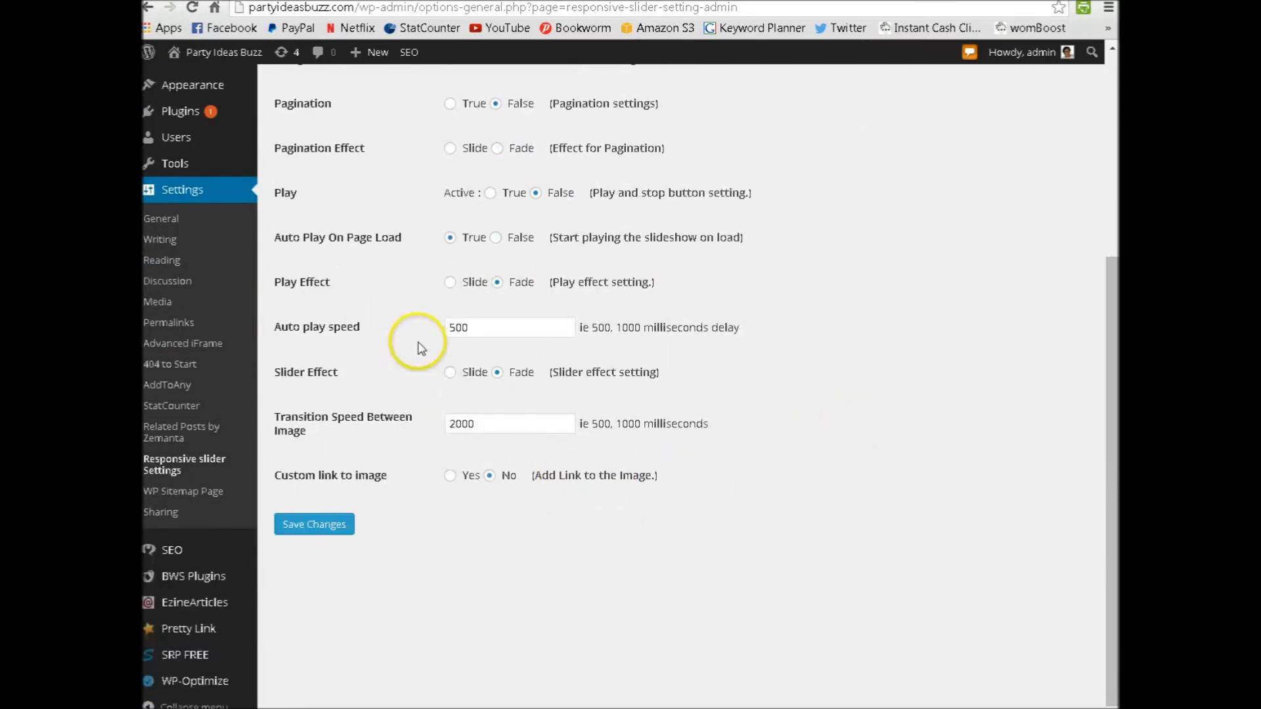
pyautogui.click(432, 330)
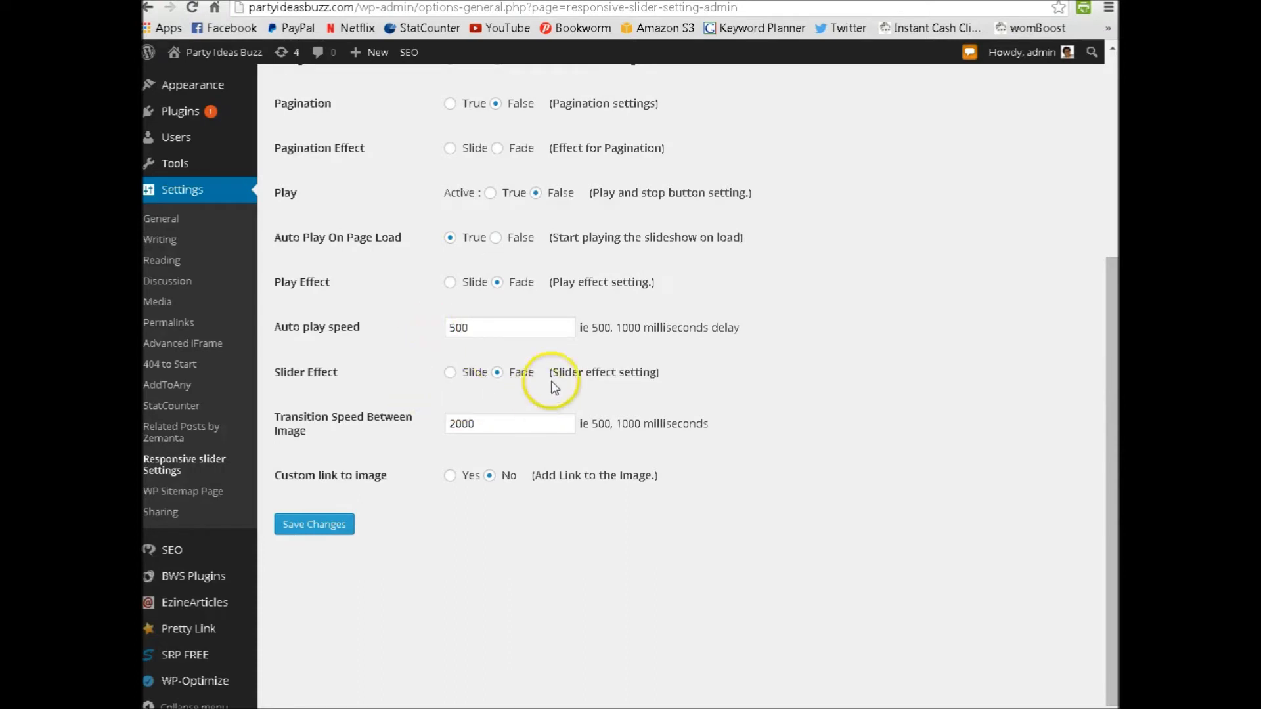
pyautogui.click(679, 374)
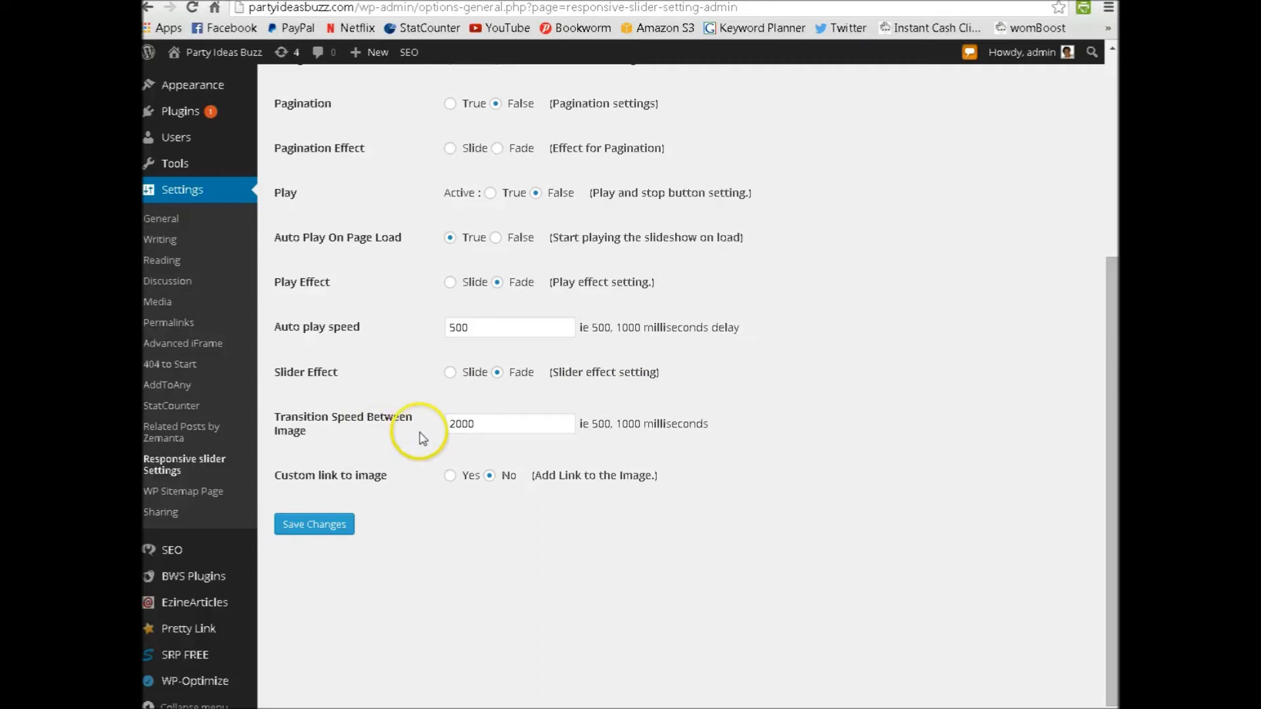
pyautogui.click(477, 439)
pyautogui.click(586, 493)
pyautogui.scroll(4, 591, 494)
pyautogui.scroll(-4, 562, 436)
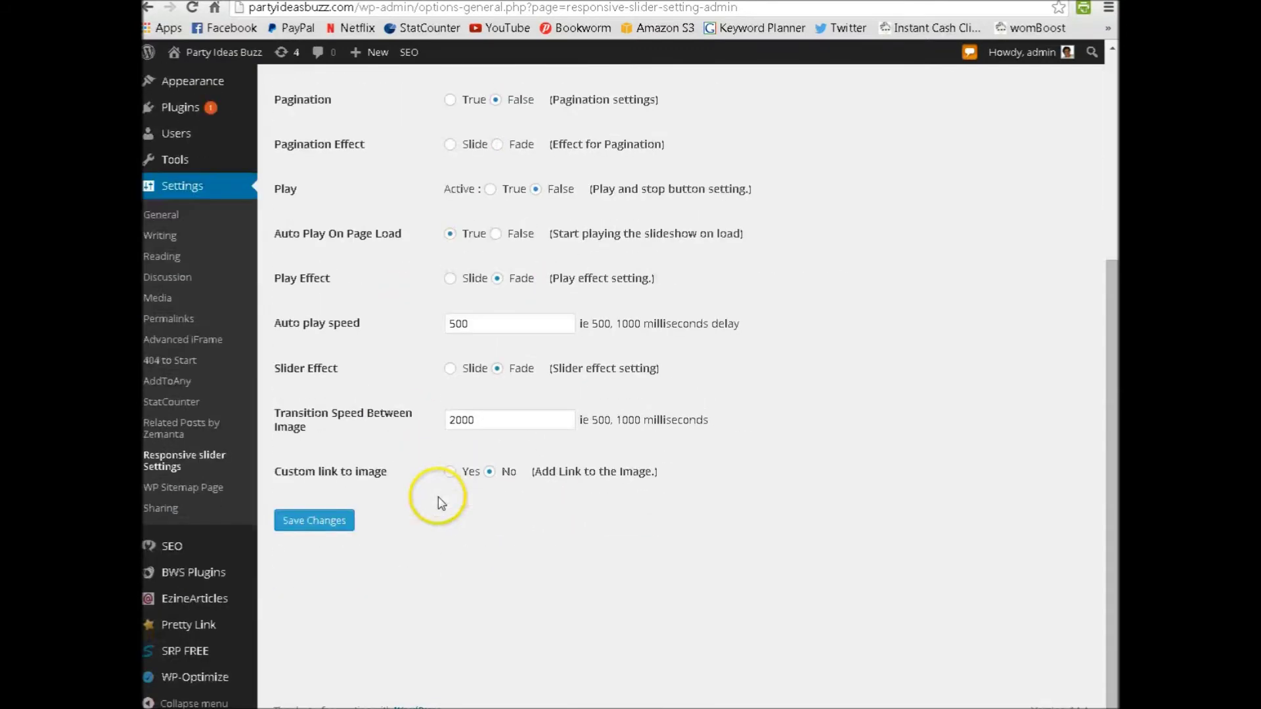
pyautogui.click(377, 518)
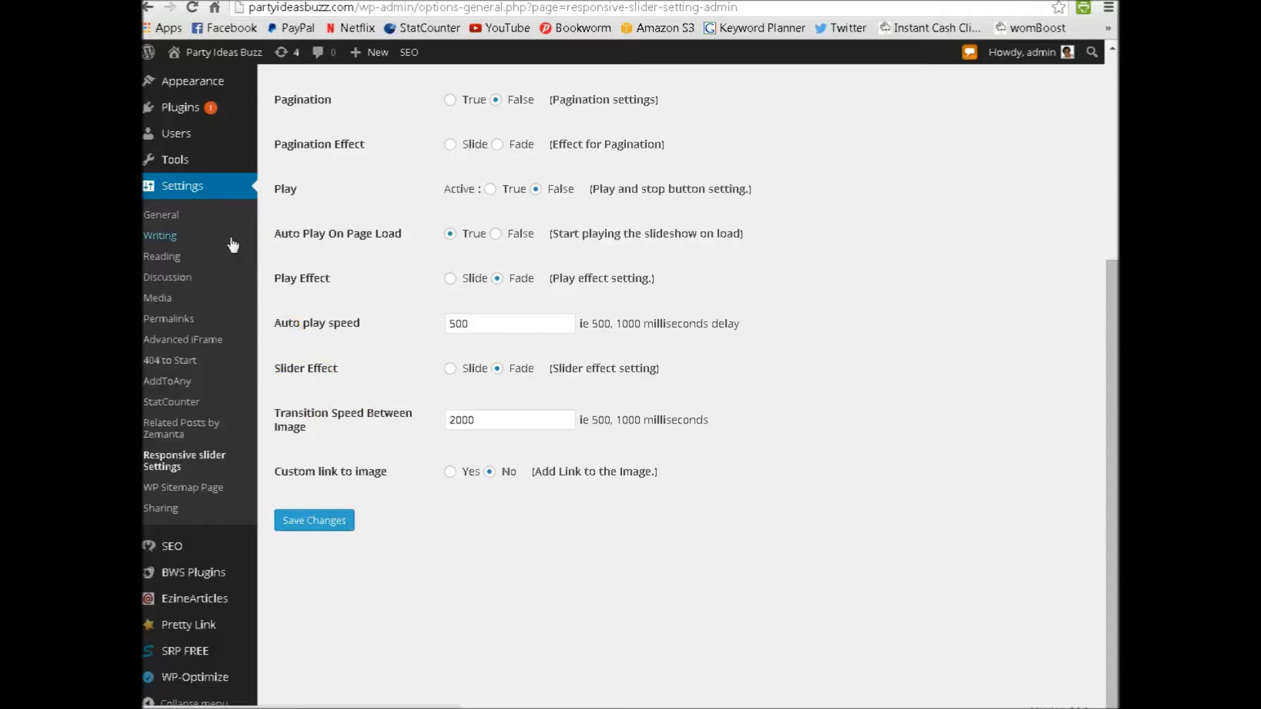
pyautogui.scroll(2, 233, 244)
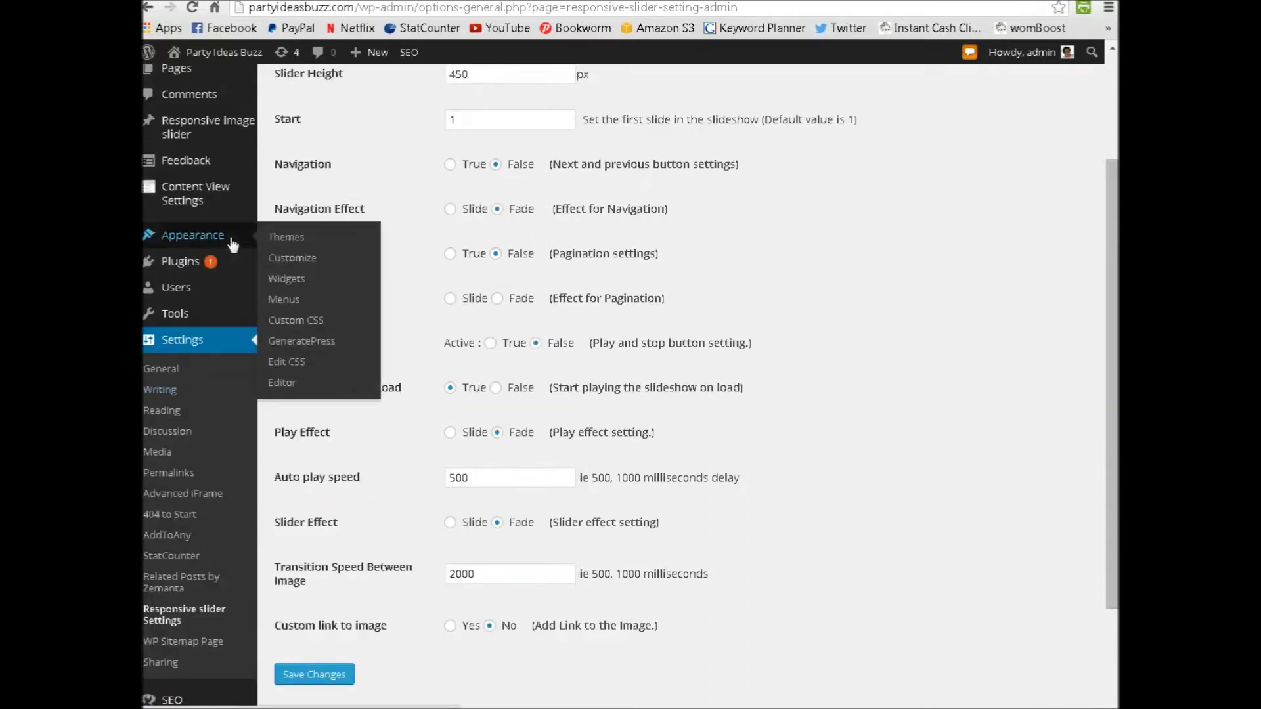
pyautogui.scroll(-1, 233, 244)
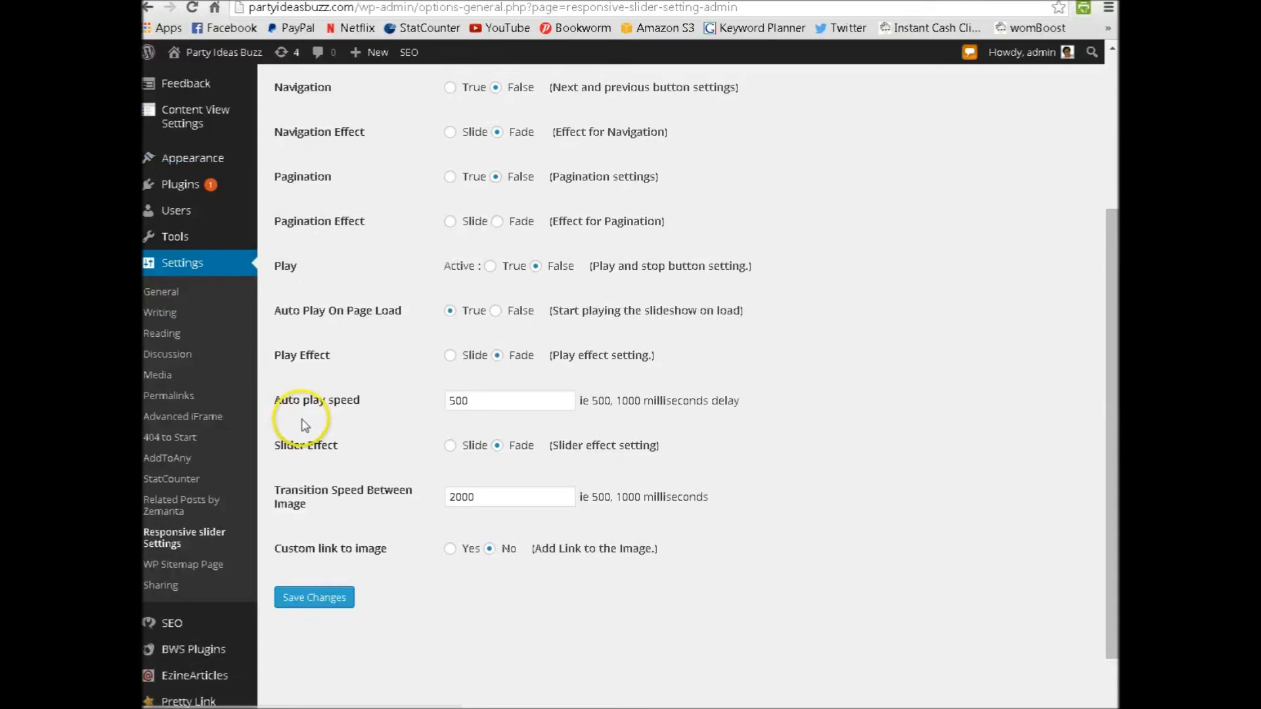
pyautogui.scroll(2, 304, 424)
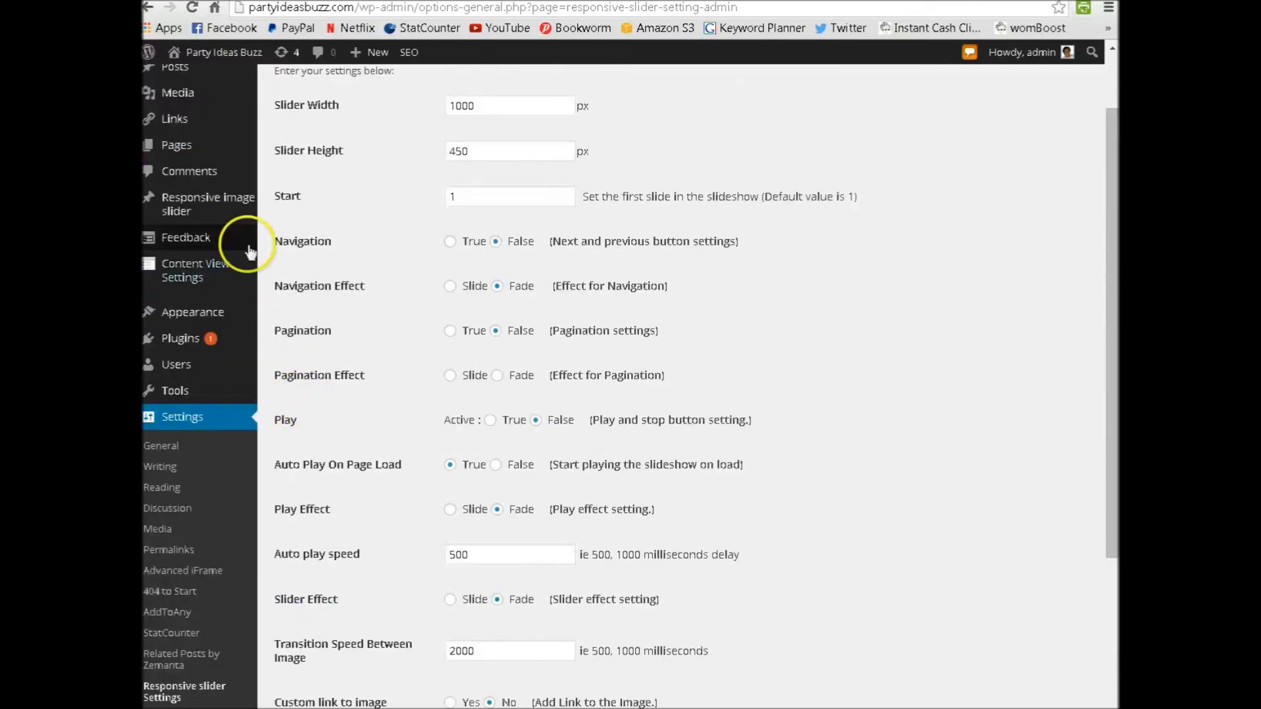
pyautogui.moveTo(197, 204)
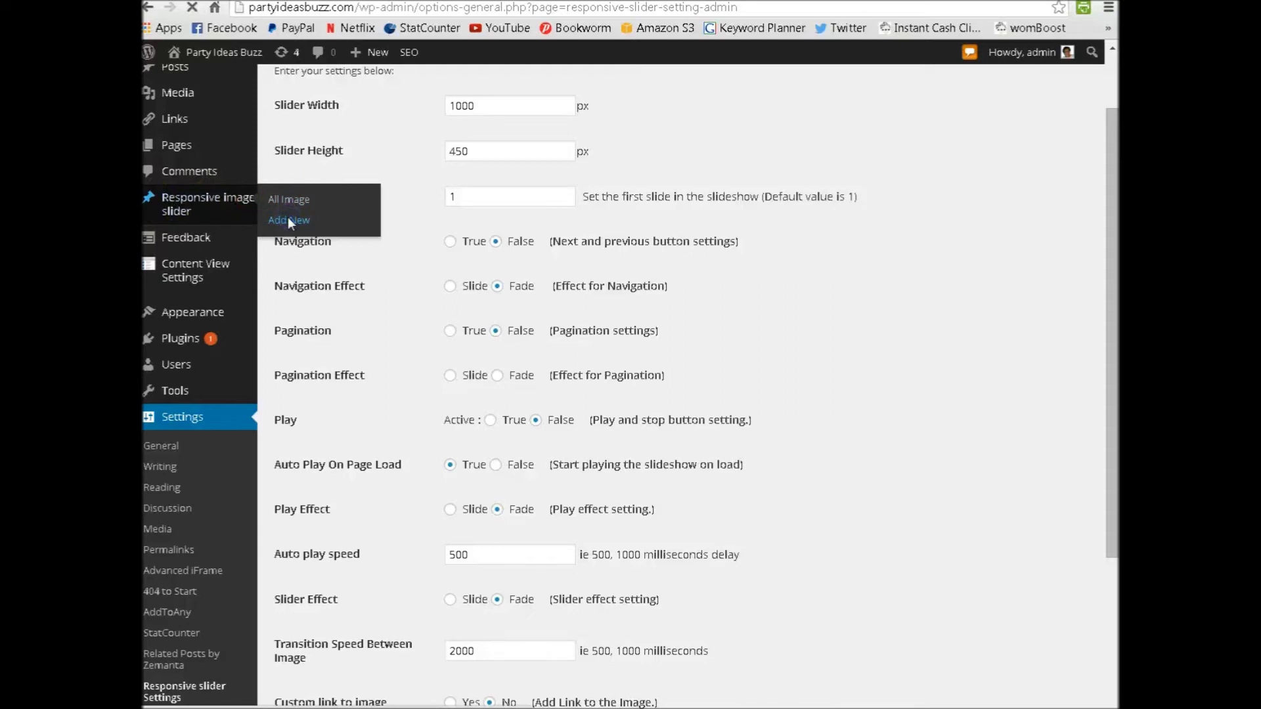
# Start a new slider image entry, moving through its title, Focus Keyword and Meta description fields
pyautogui.click(419, 355)
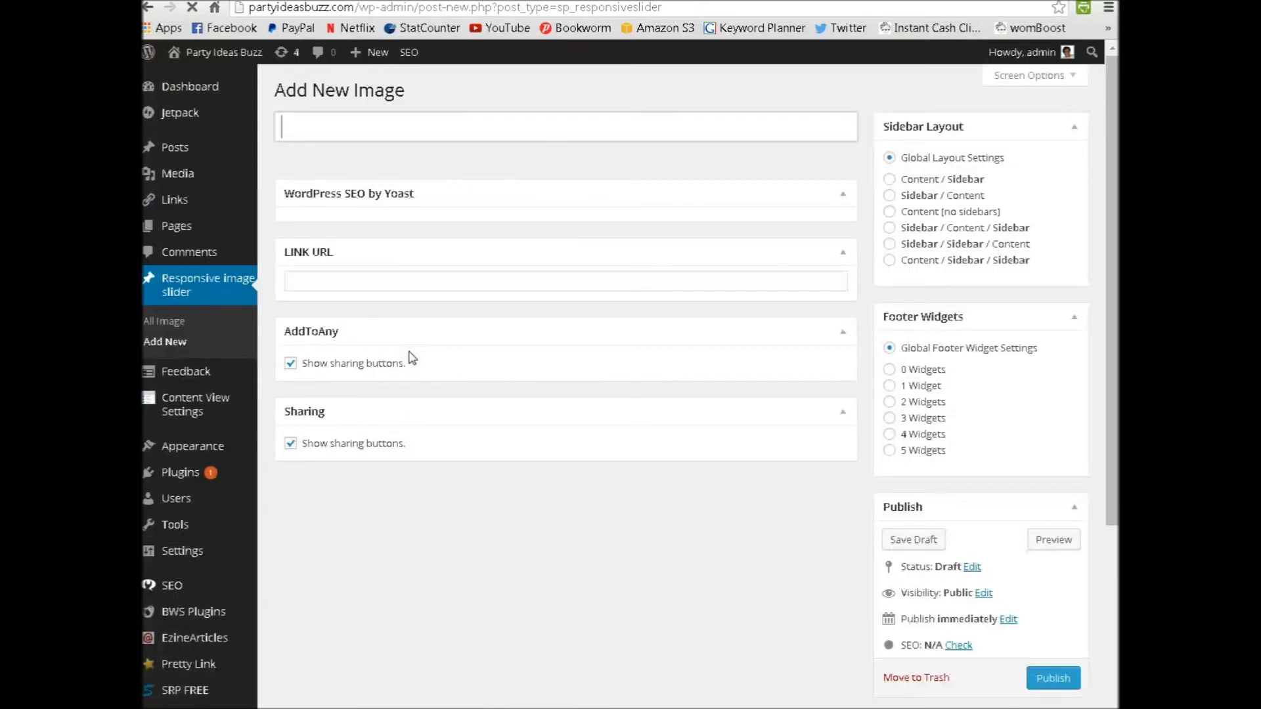
pyautogui.click(360, 353)
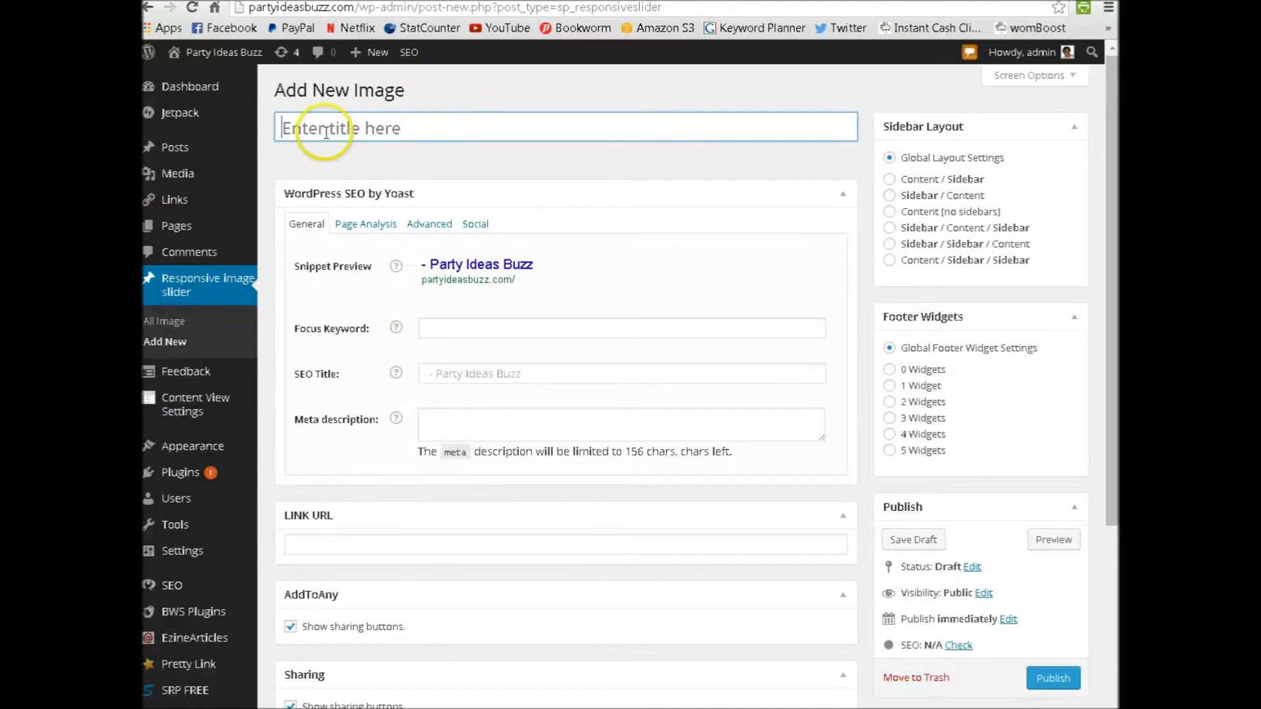
pyautogui.click(286, 125)
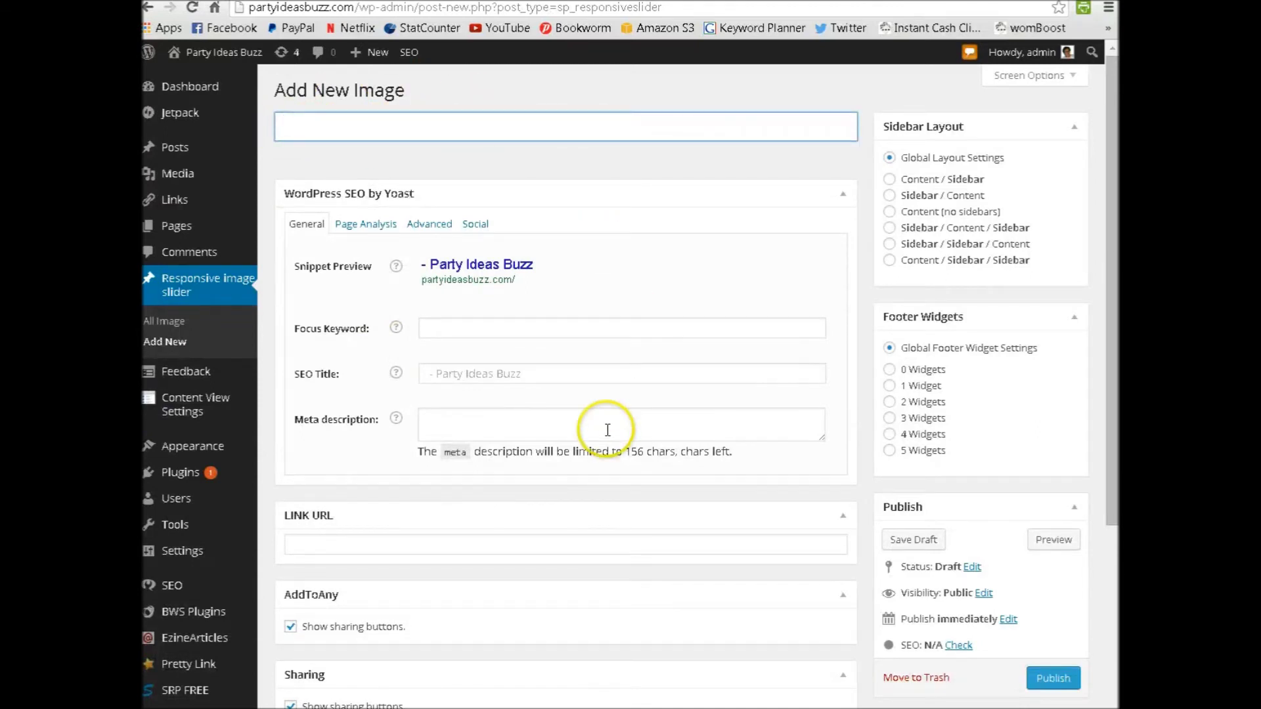
pyautogui.click(460, 324)
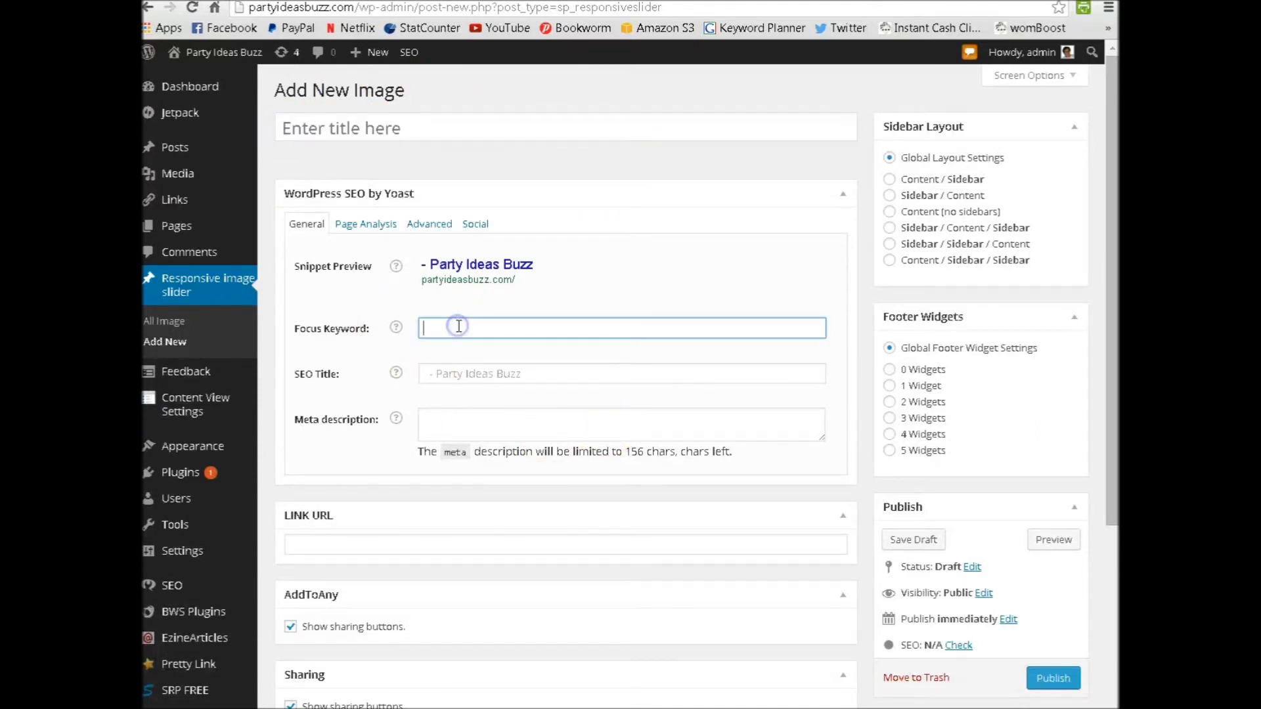
pyautogui.click(464, 425)
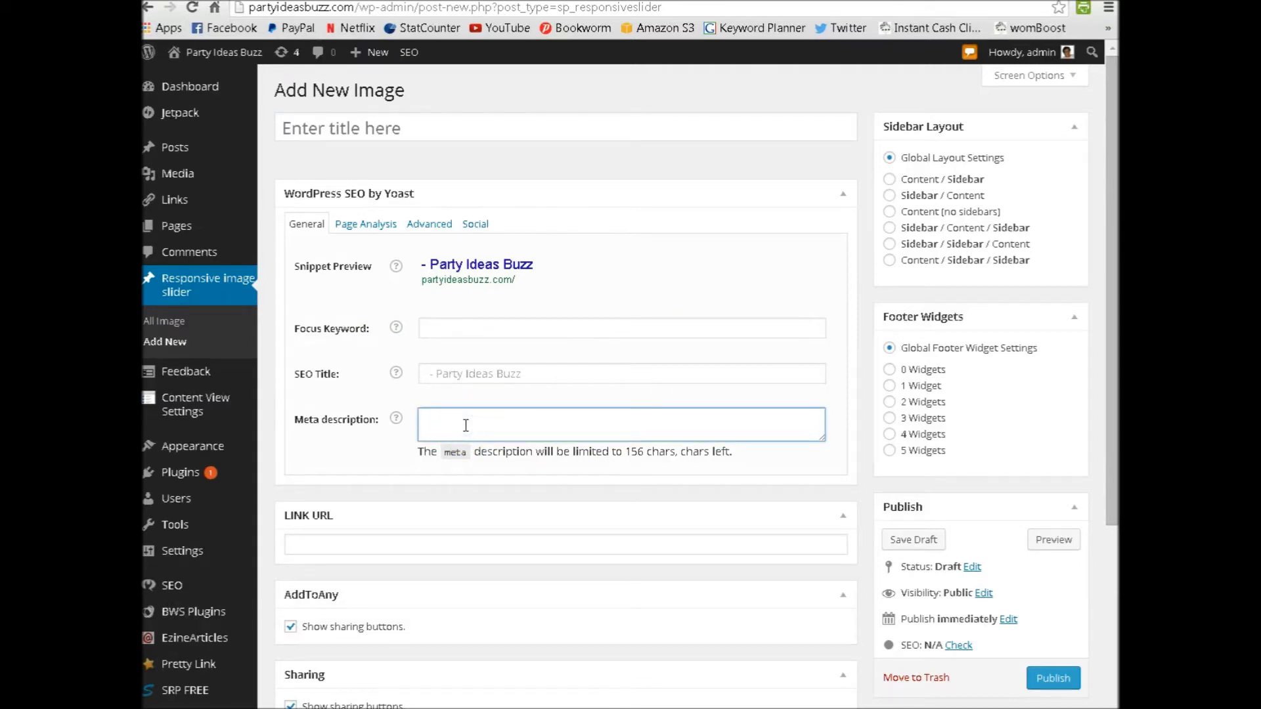
# Scroll down to the Featured Image box and open the Set Featured Image media library
pyautogui.click(859, 482)
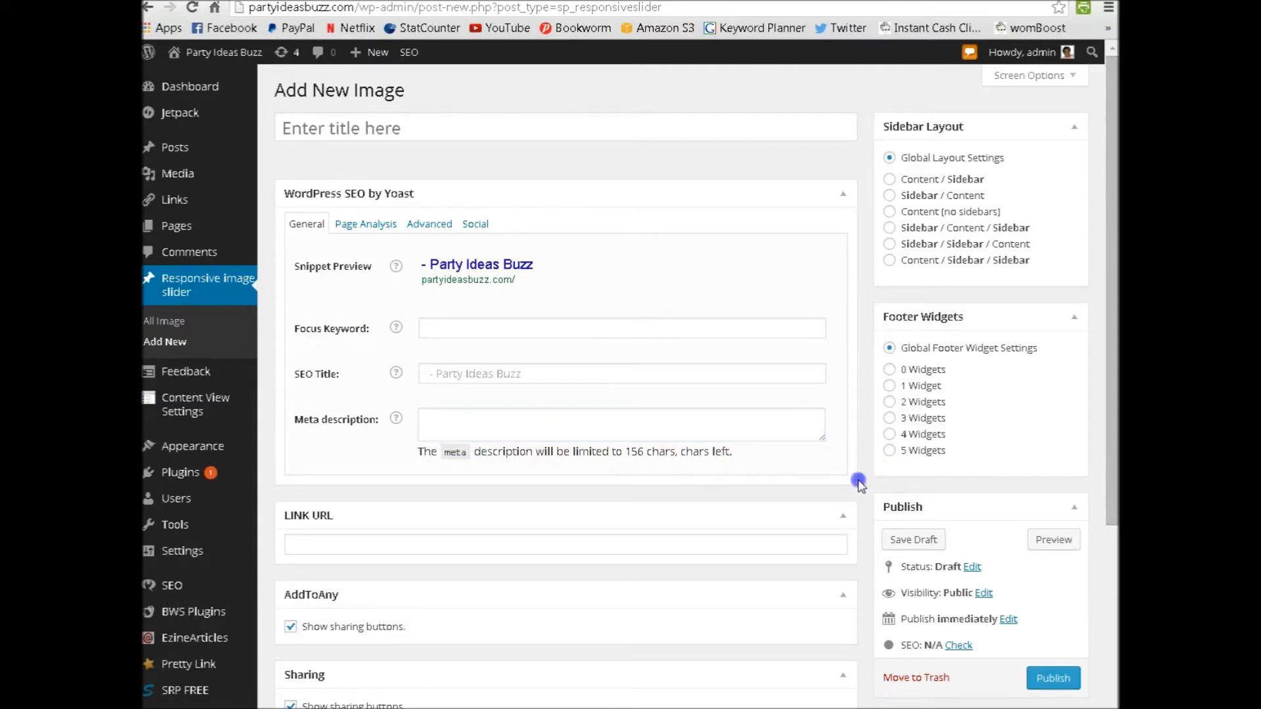
pyautogui.scroll(-3, 859, 482)
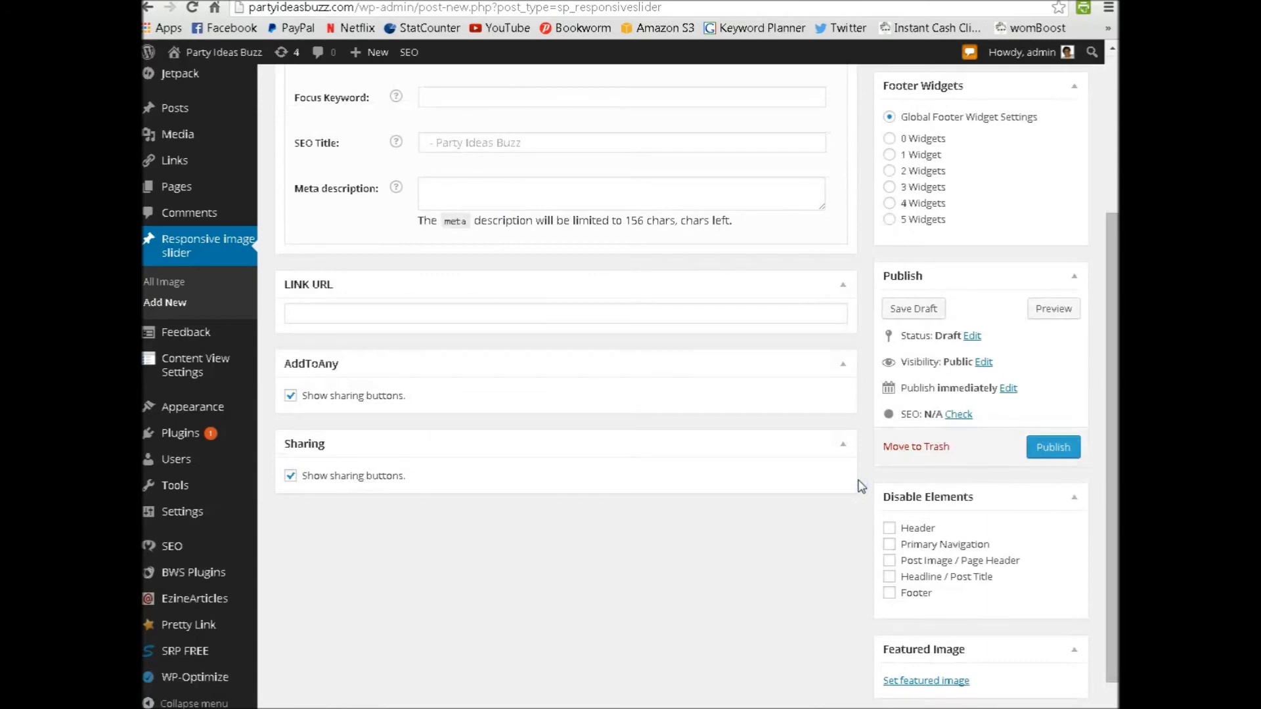
pyautogui.scroll(-1, 860, 486)
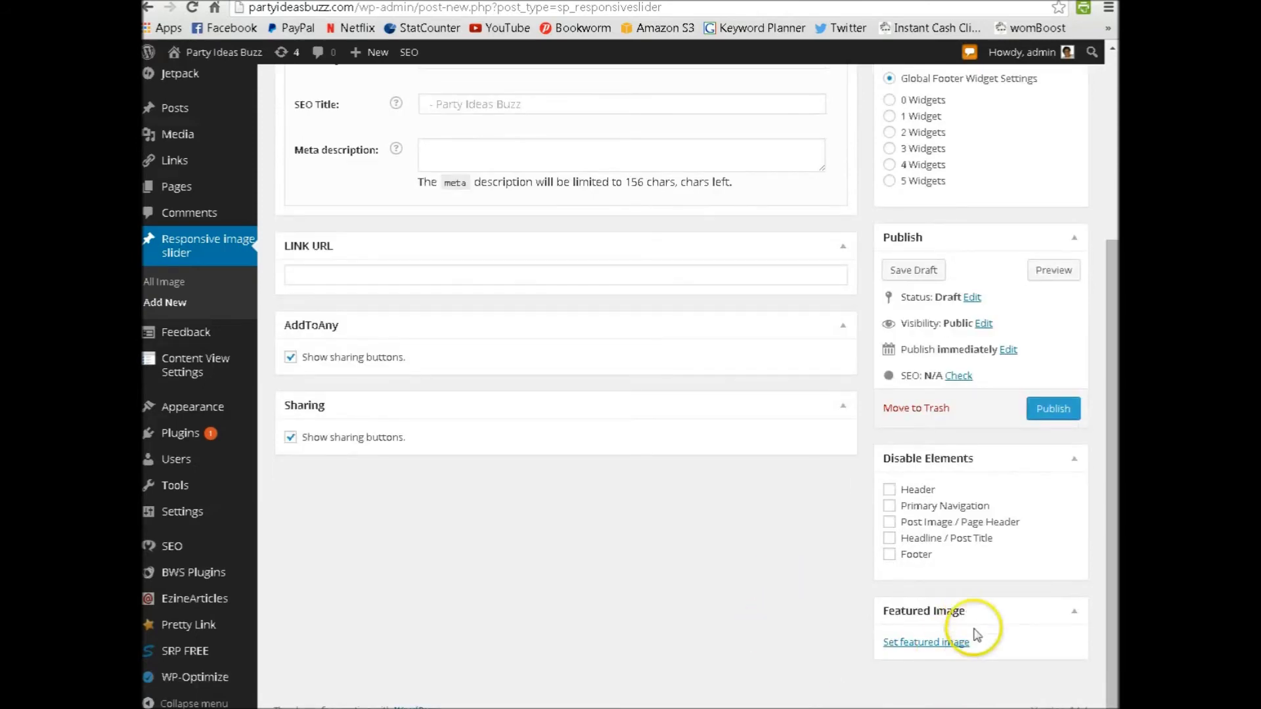
pyautogui.click(909, 643)
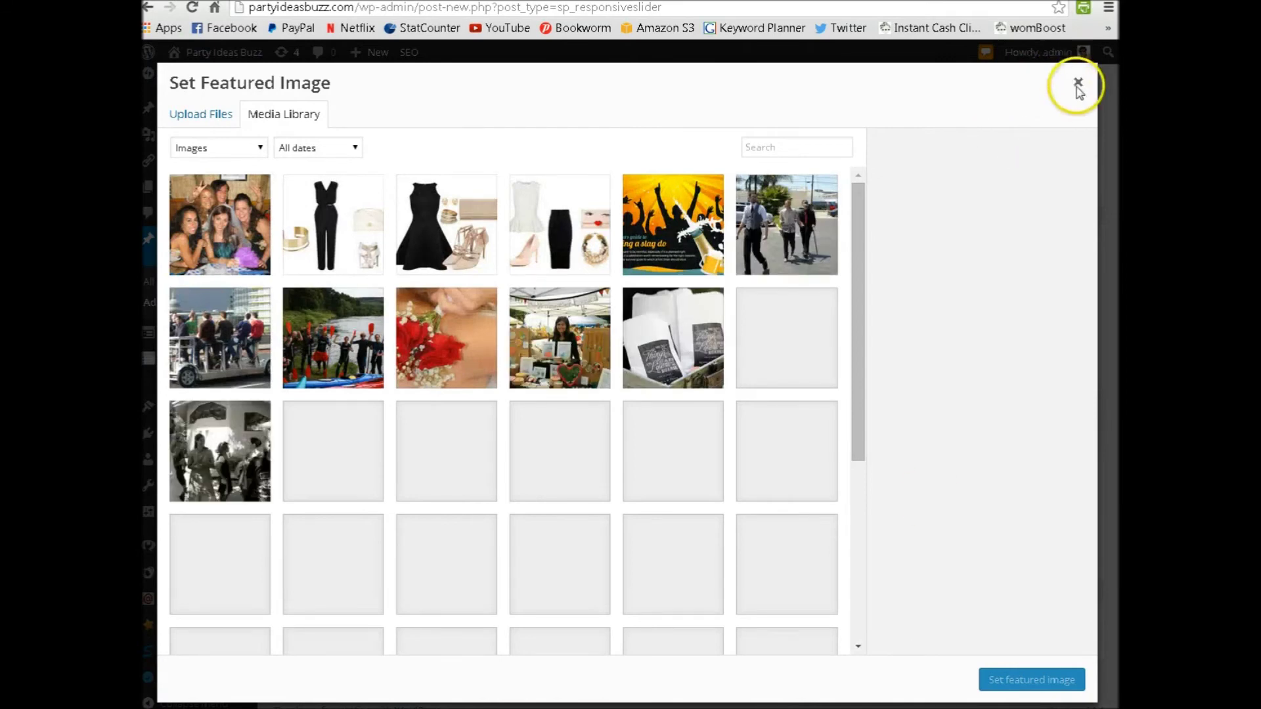
# Close the featured image chooser without selecting an image and scroll down the list
pyautogui.click(1078, 83)
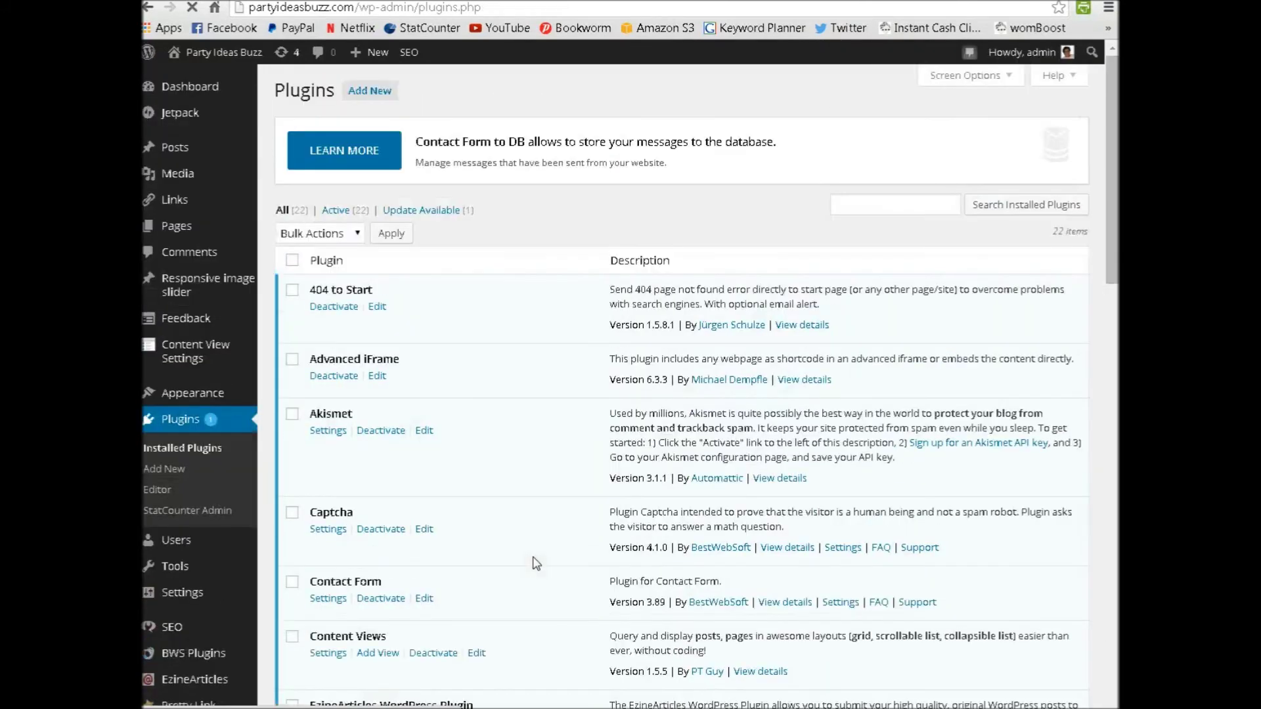
pyautogui.scroll(-12, 536, 563)
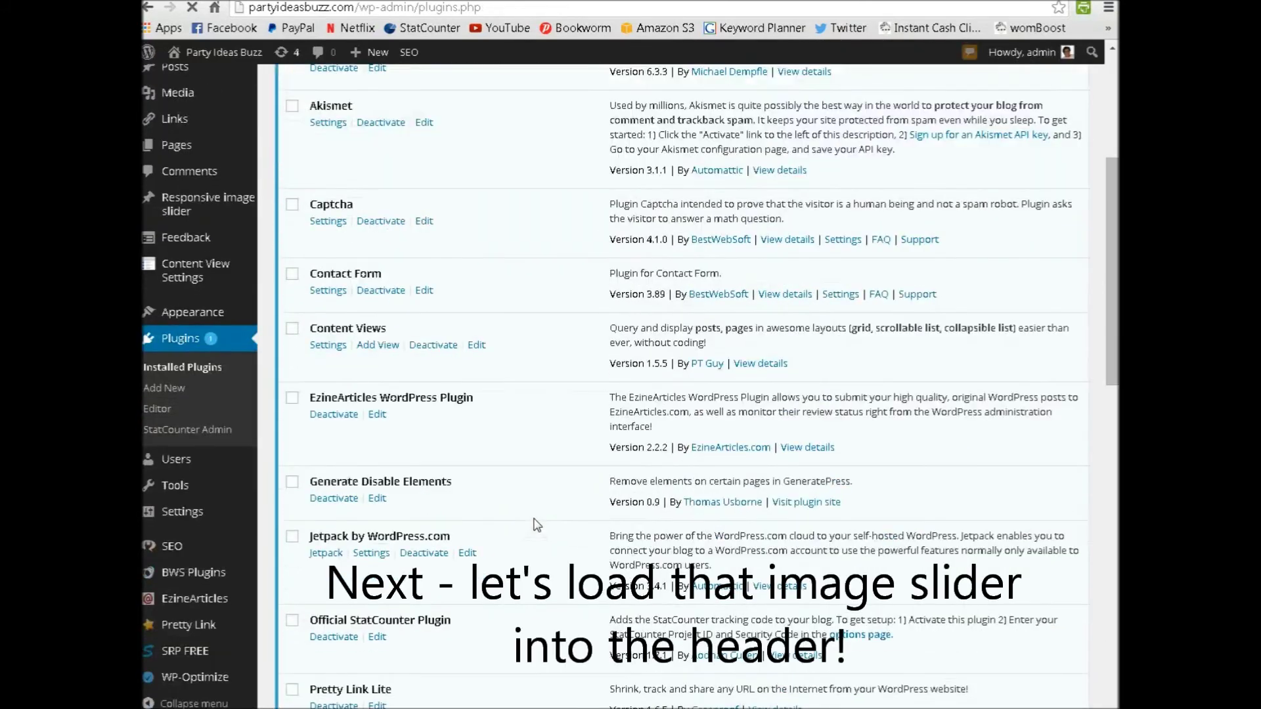
# Open SP Responsive header image slider's details at its Installation instructions
pyautogui.scroll(-2, 537, 525)
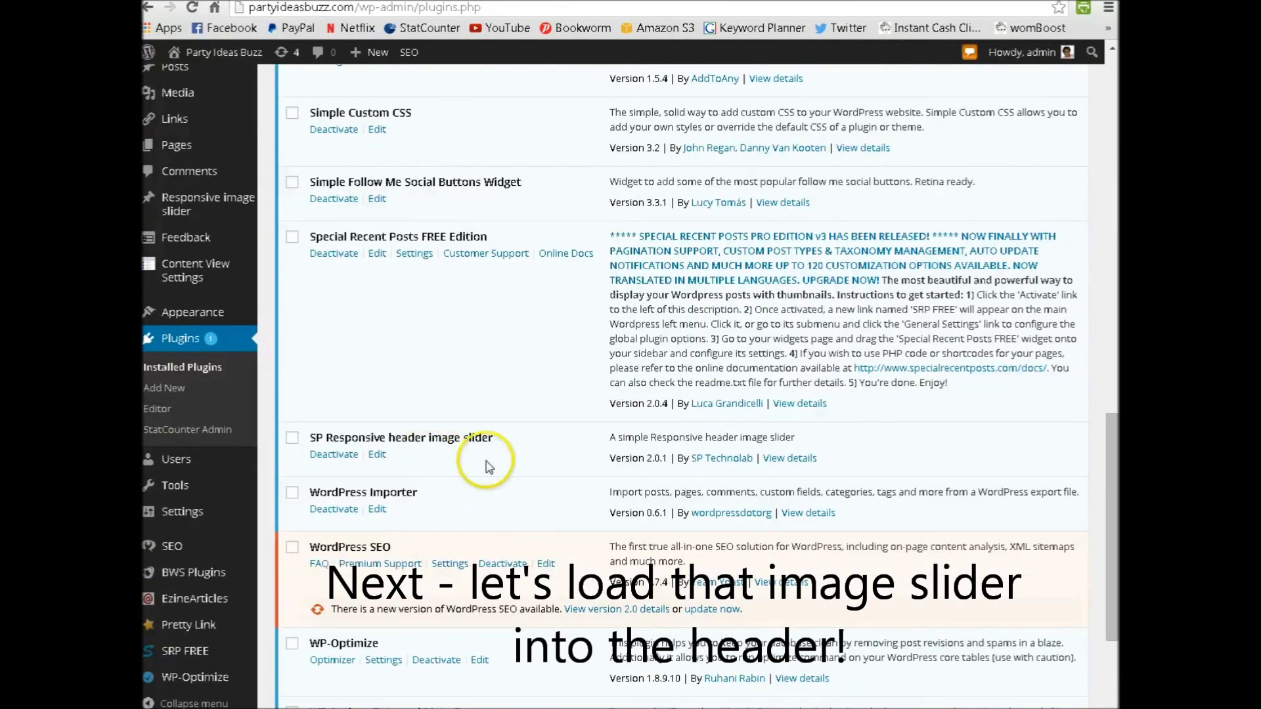
pyautogui.click(795, 460)
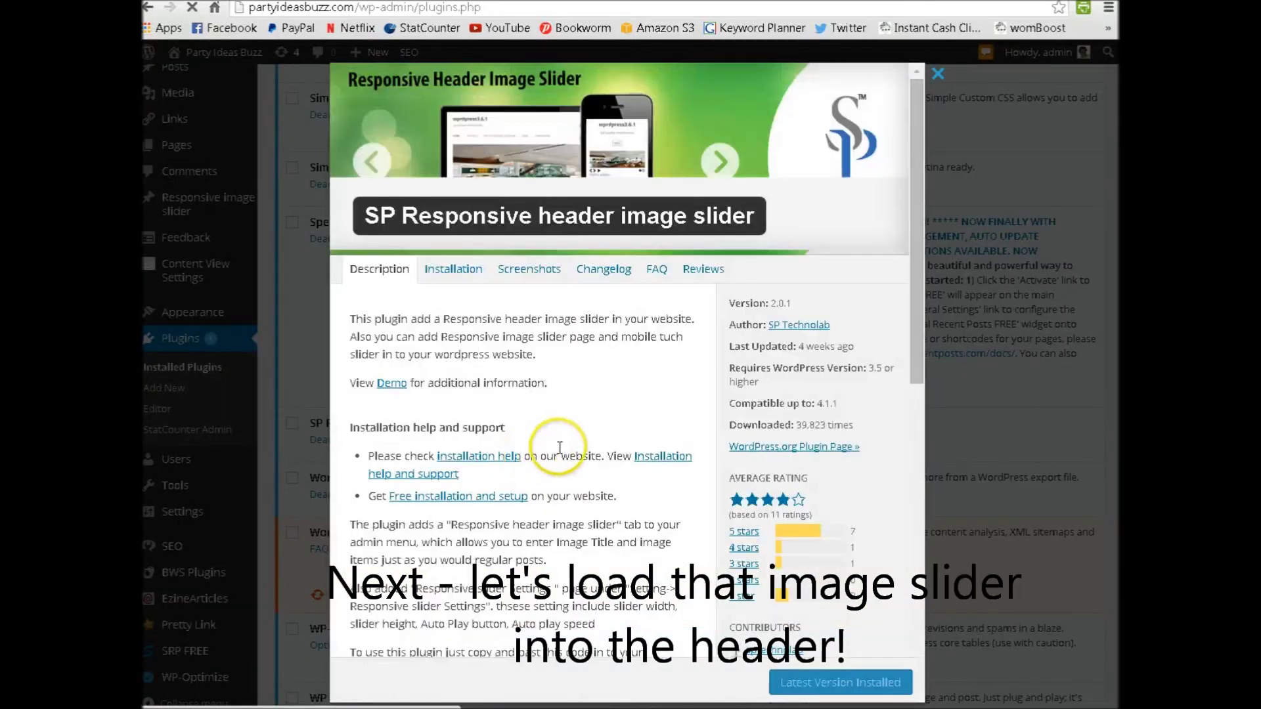
pyautogui.click(608, 394)
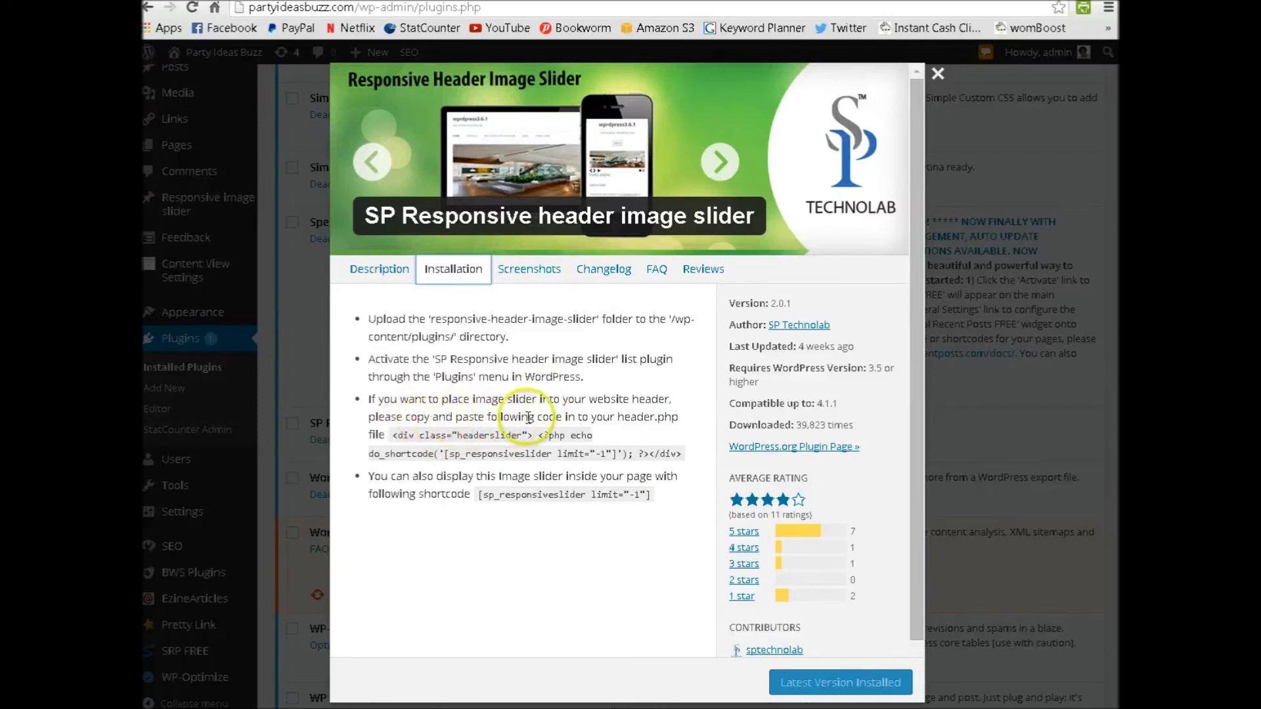
pyautogui.click(619, 419)
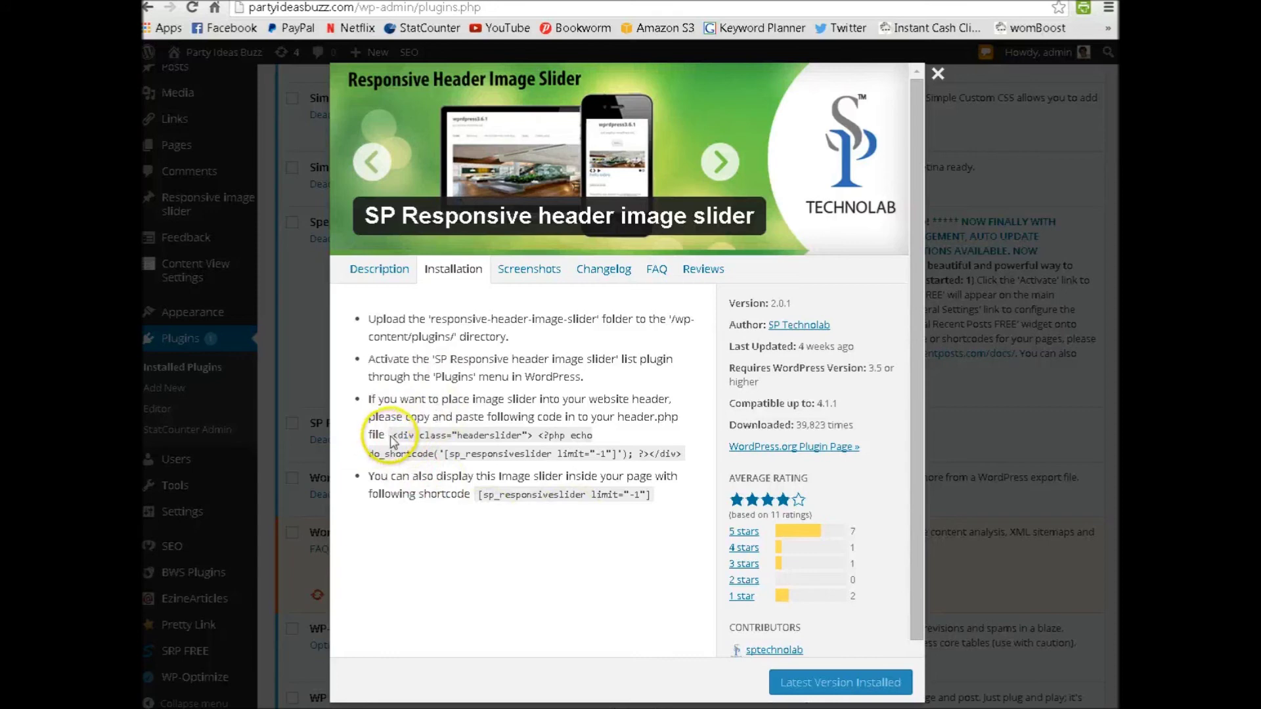
# Copy the header.php slider code snippet, then close the plugin details
pyautogui.moveTo(397, 434); pyautogui.dragTo(696, 454)
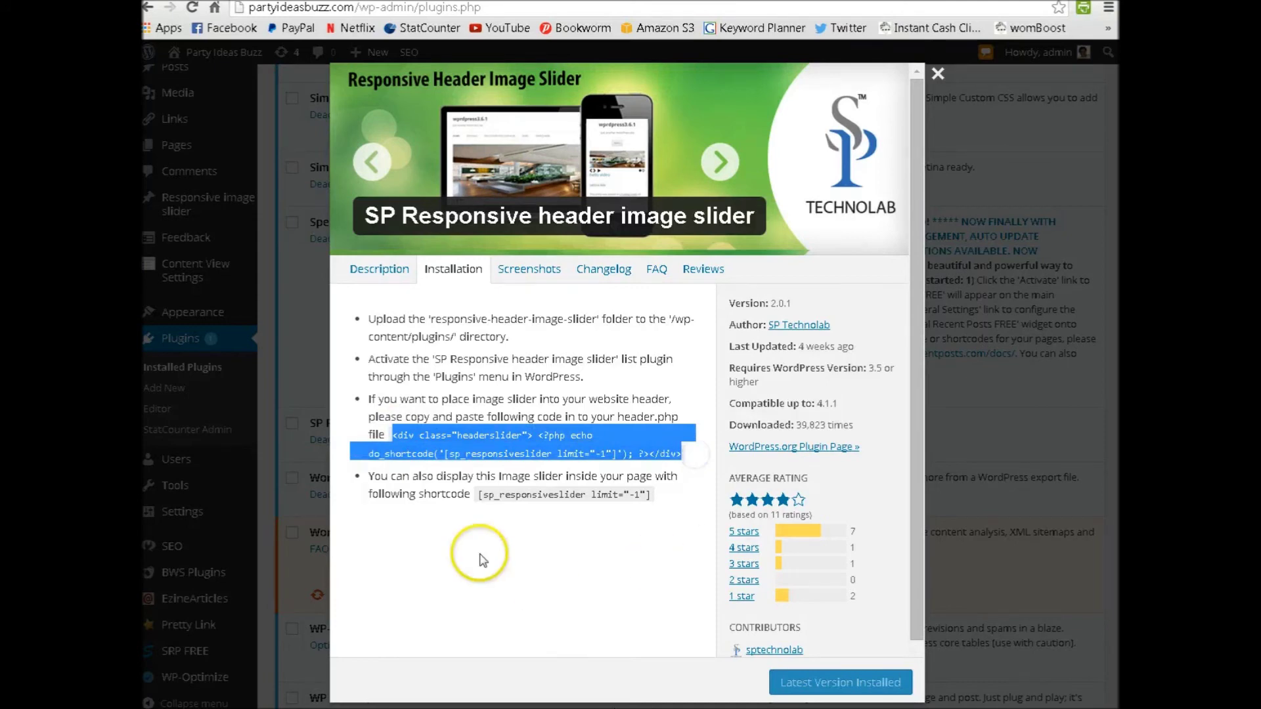
pyautogui.rightClick(452, 450)
pyautogui.click(489, 457)
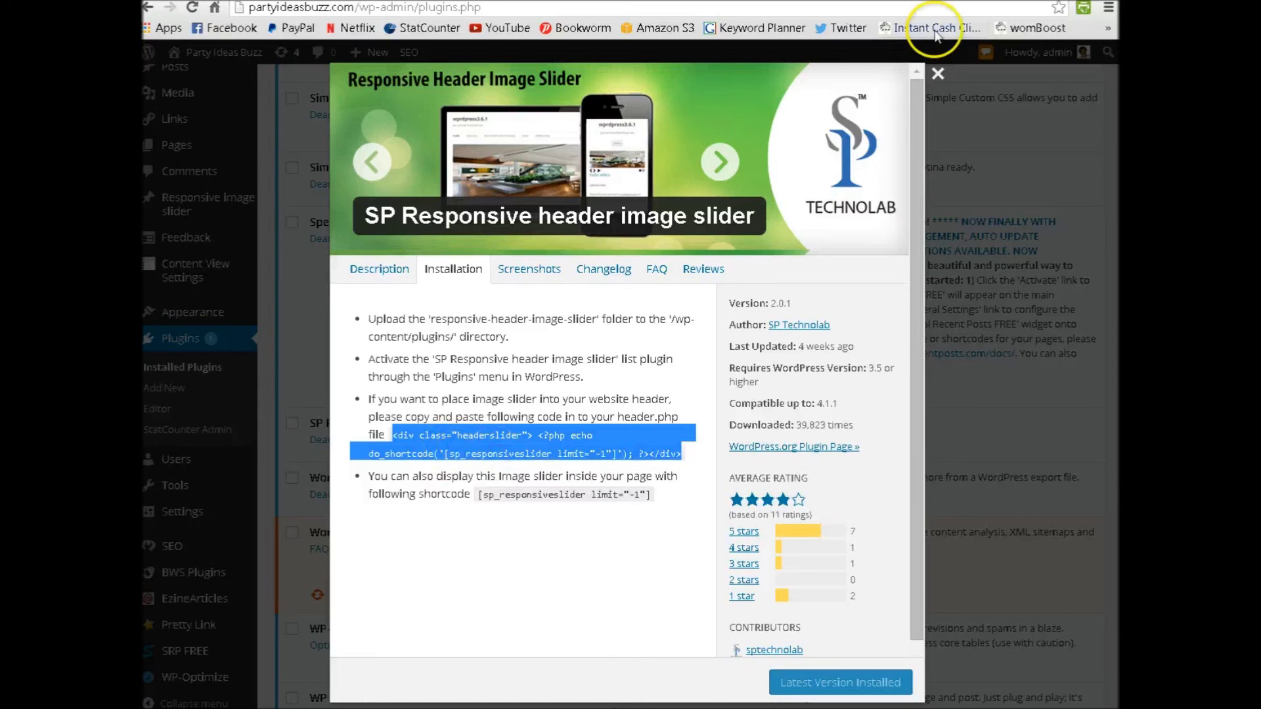
pyautogui.click(938, 74)
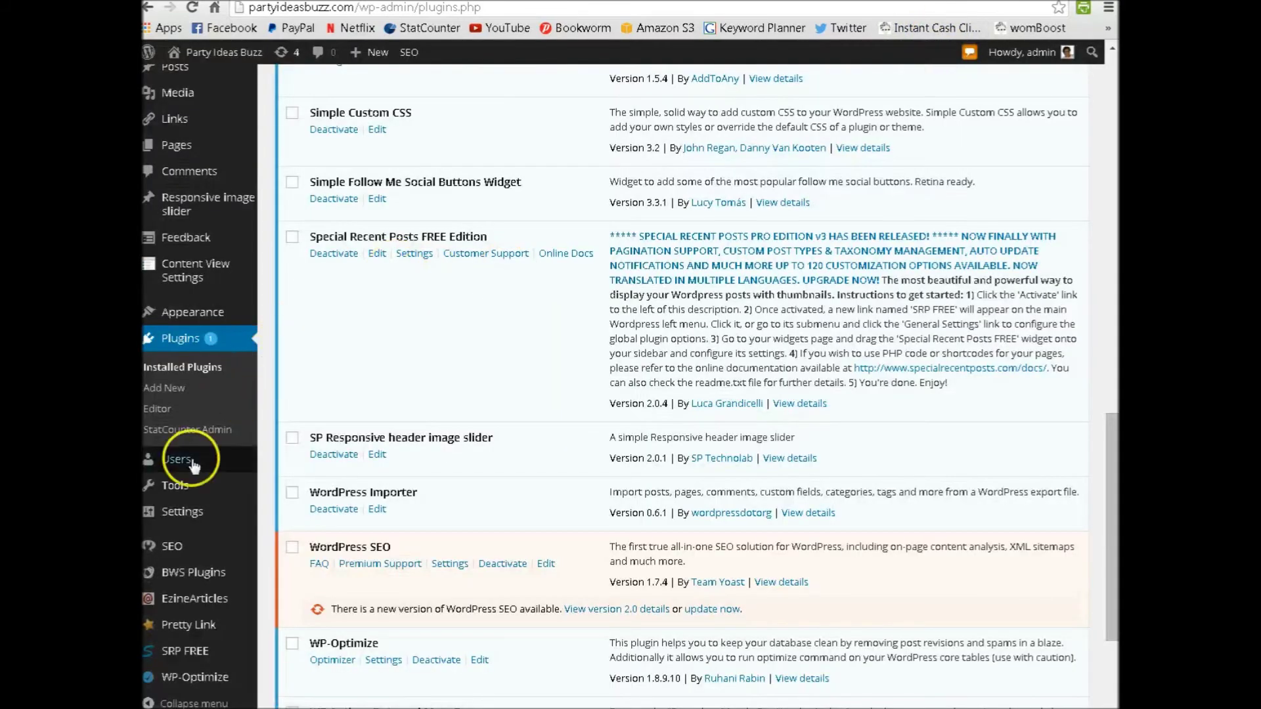
# Open GeneratePress's header.php template in the theme editor and scroll to the headerslider code
pyautogui.moveTo(206, 319)
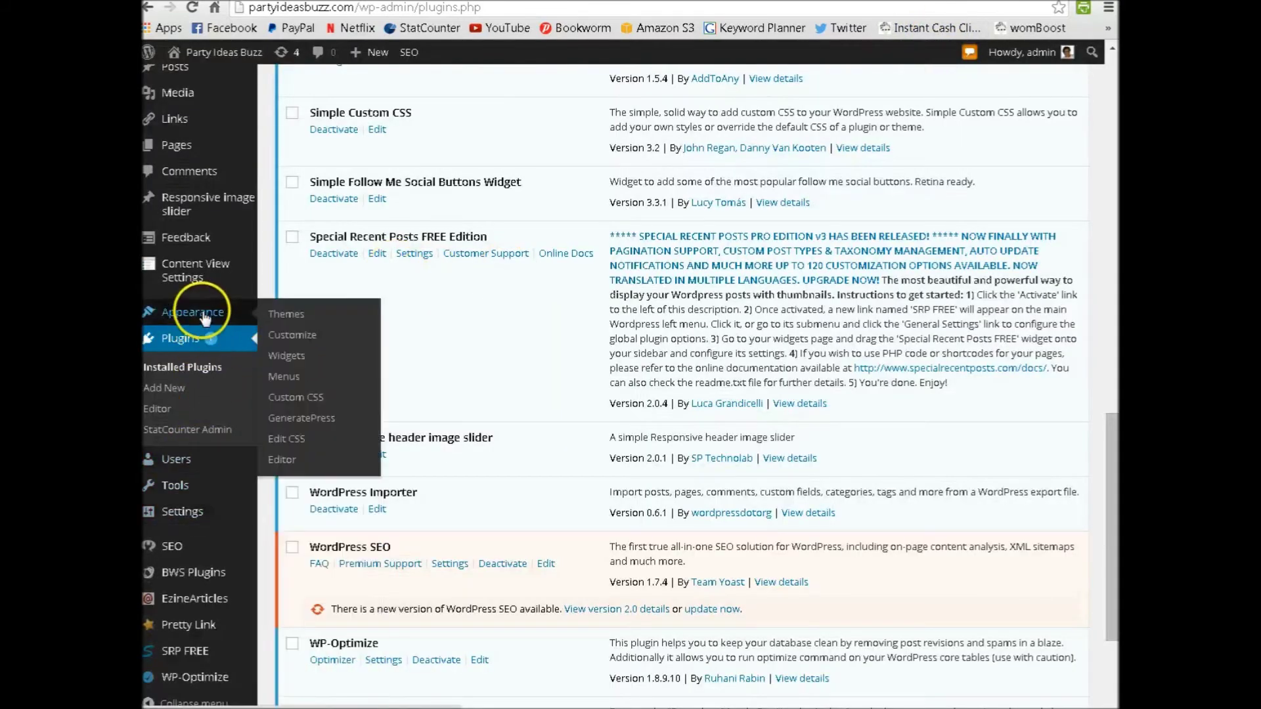
pyautogui.click(283, 459)
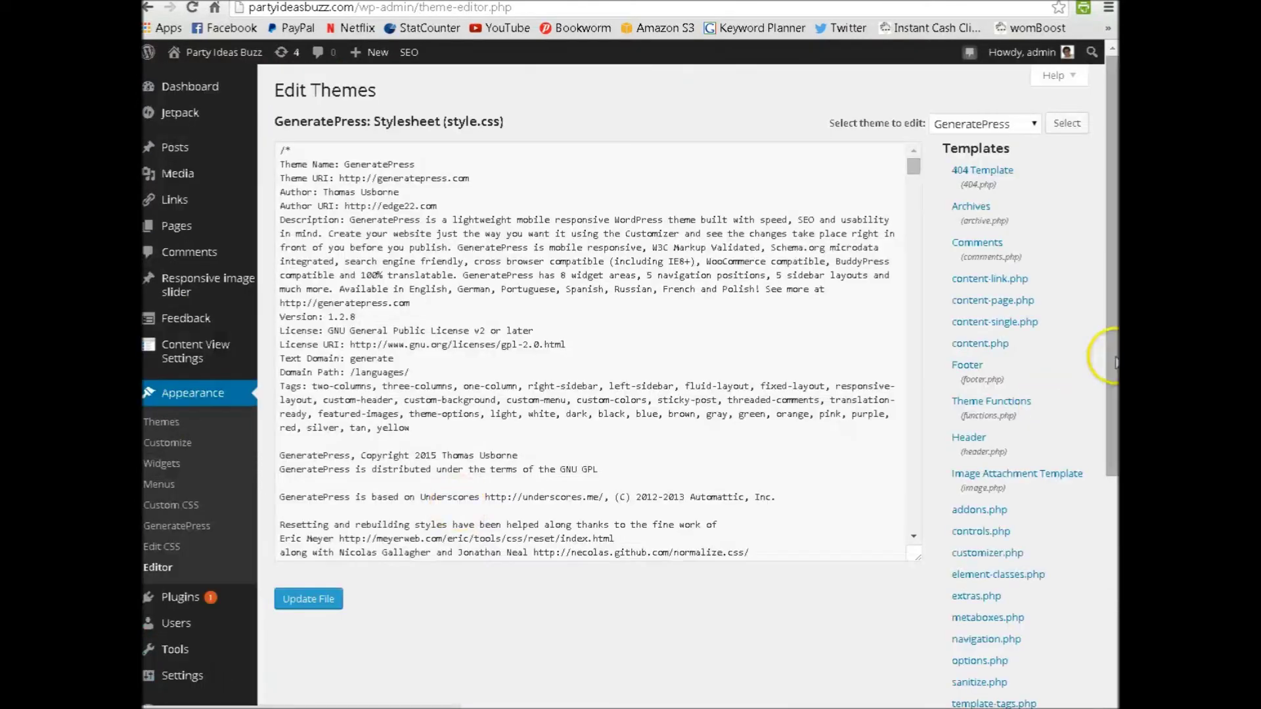
pyautogui.click(969, 440)
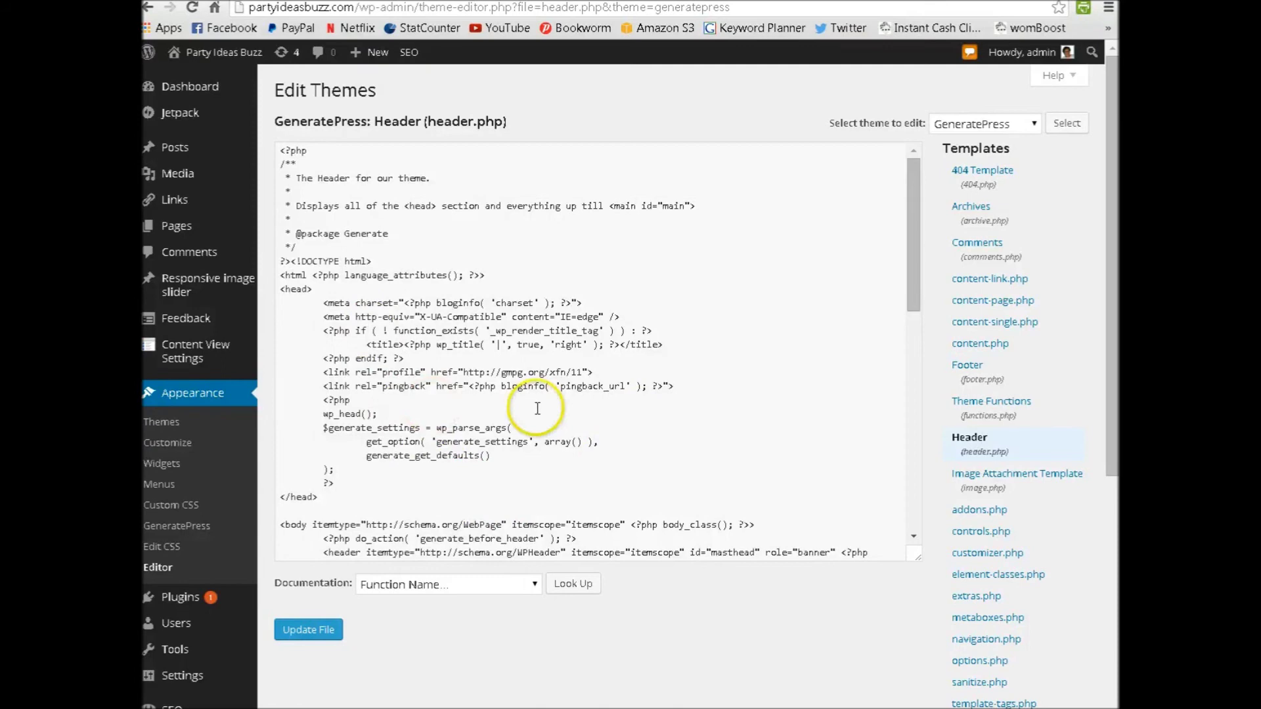
pyautogui.scroll(-2, 554, 418)
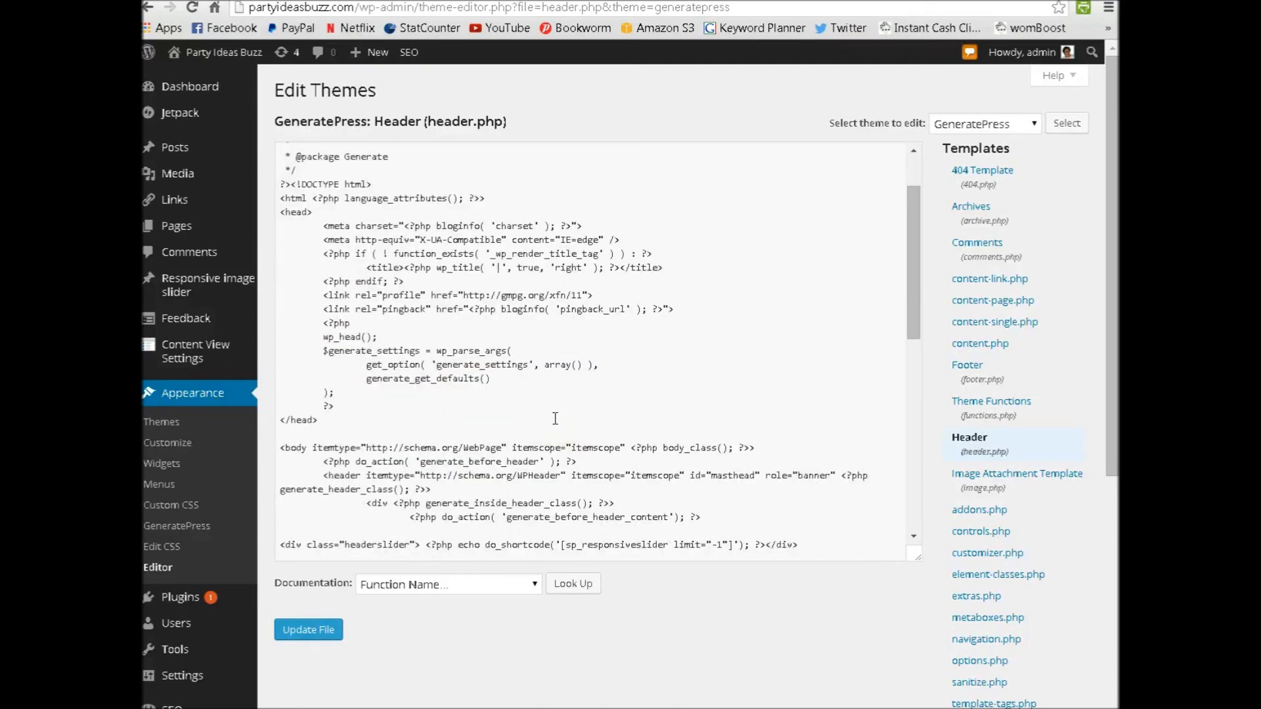
pyautogui.scroll(-2, 555, 418)
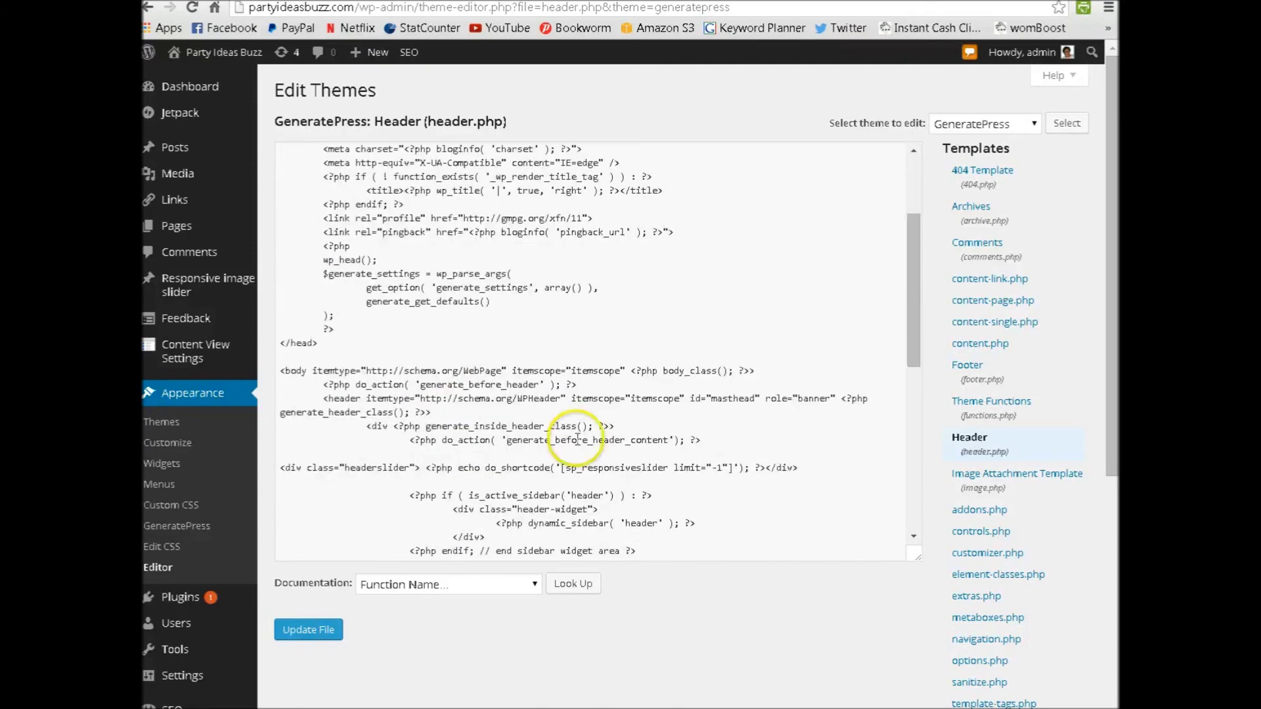
# Indent the headerslider do_shortcode line with Tab to align it with the surrounding header code
pyautogui.click(275, 464)
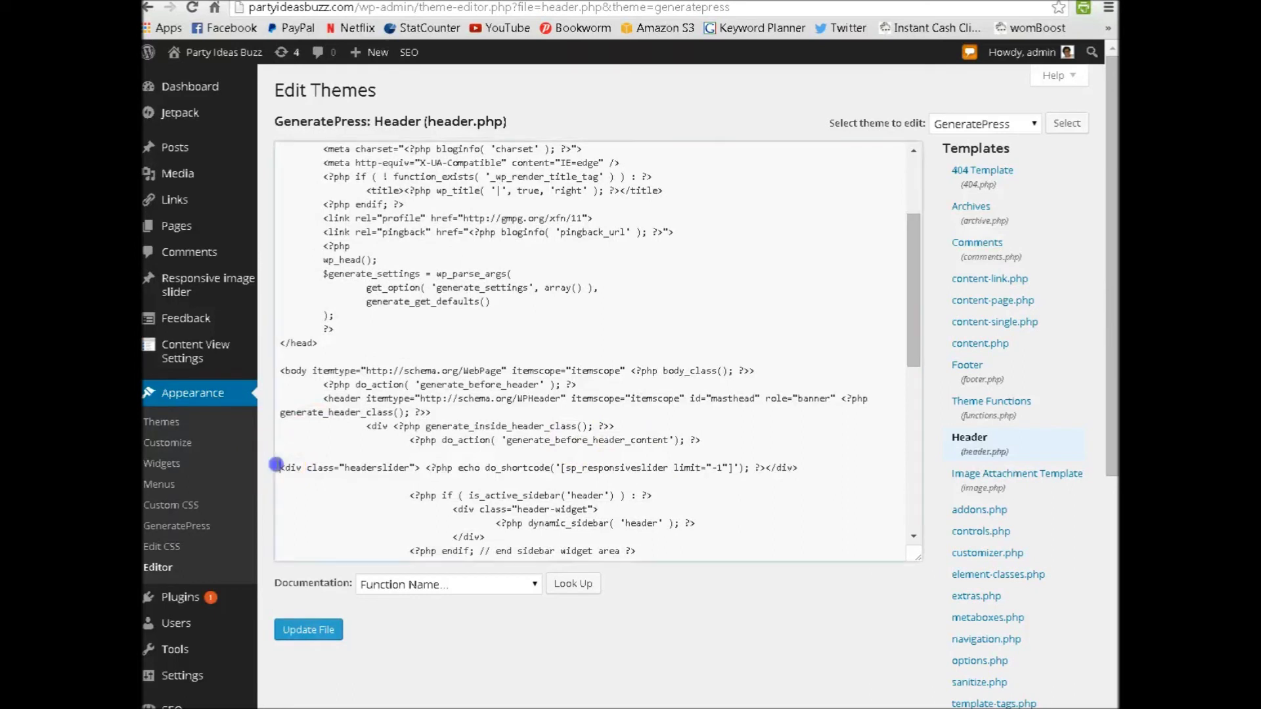
pyautogui.moveTo(275, 465); pyautogui.dragTo(760, 463)
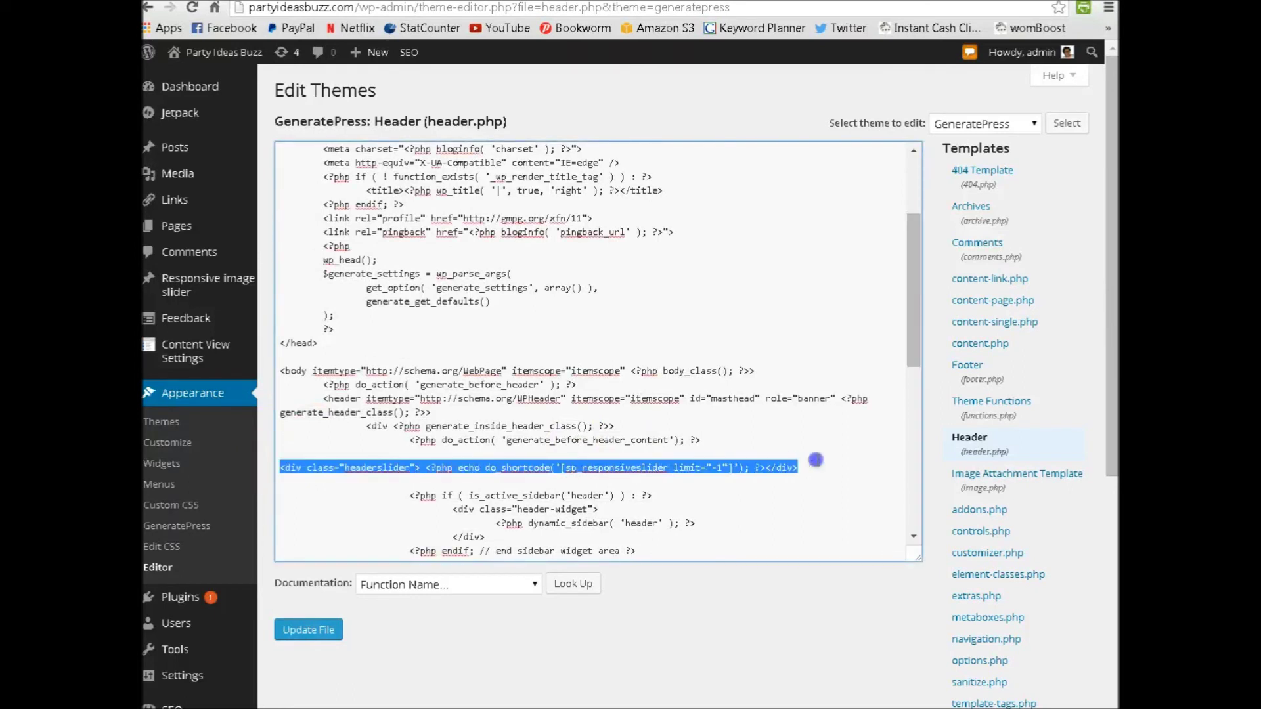
pyautogui.click(409, 440)
pyautogui.moveTo(455, 447); pyautogui.dragTo(579, 439)
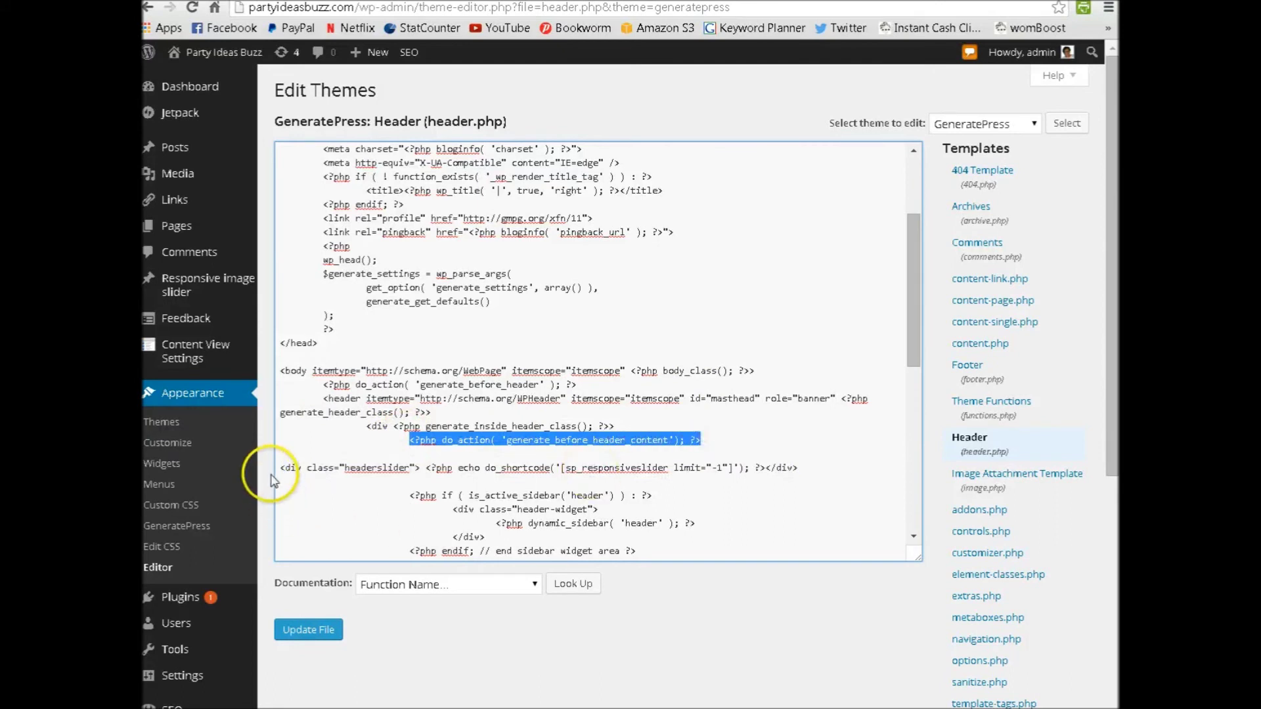
pyautogui.moveTo(278, 468); pyautogui.dragTo(804, 468)
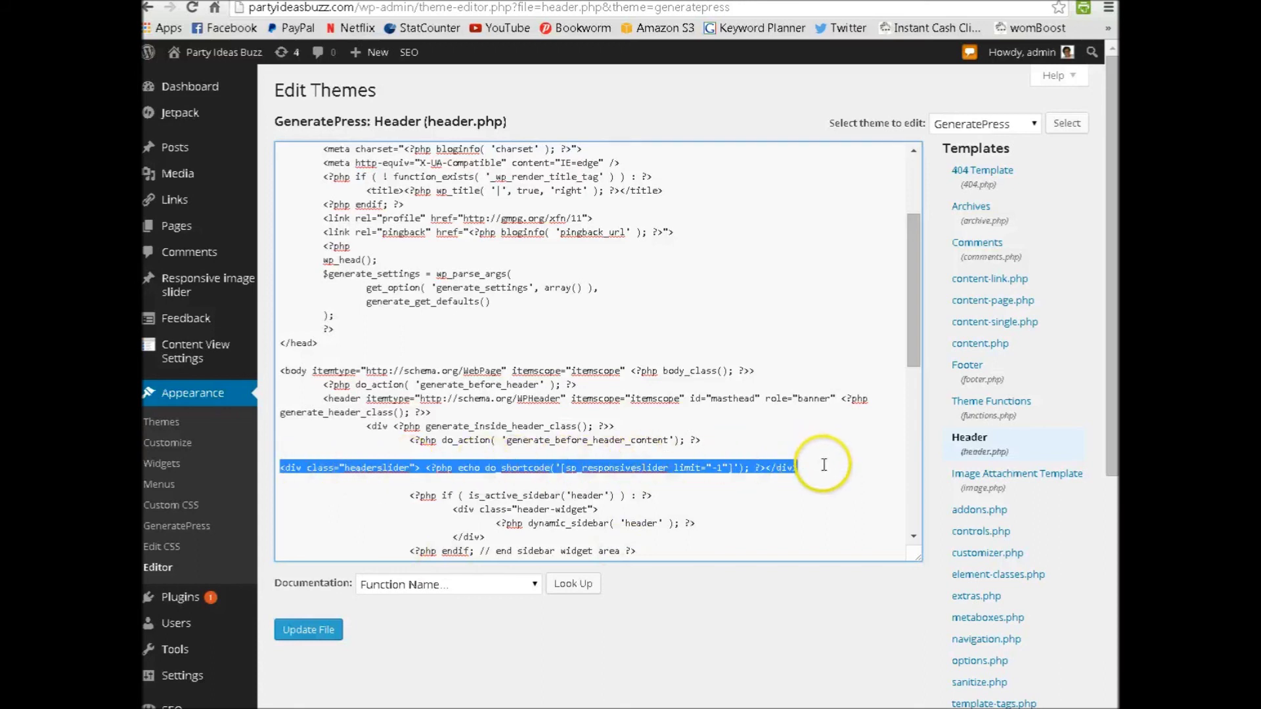
pyautogui.press('Tab')
pyautogui.press('Tab')
pyautogui.press('Tab')
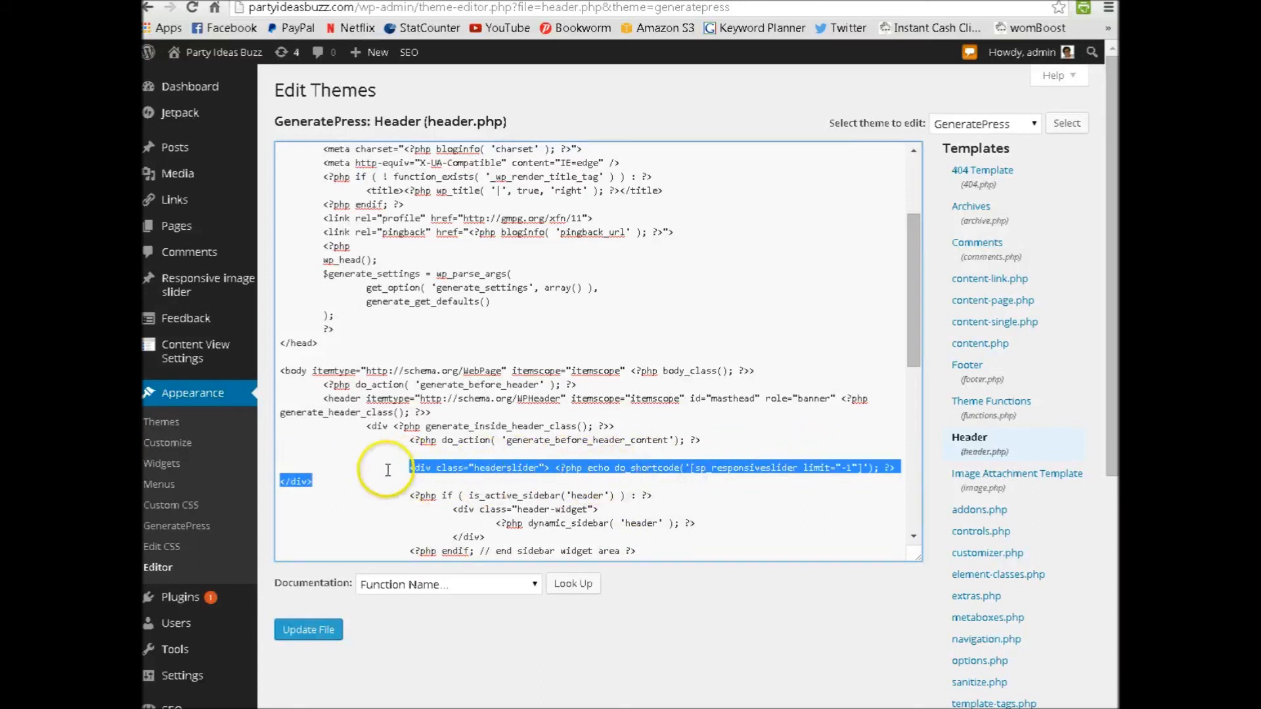
pyautogui.click(421, 643)
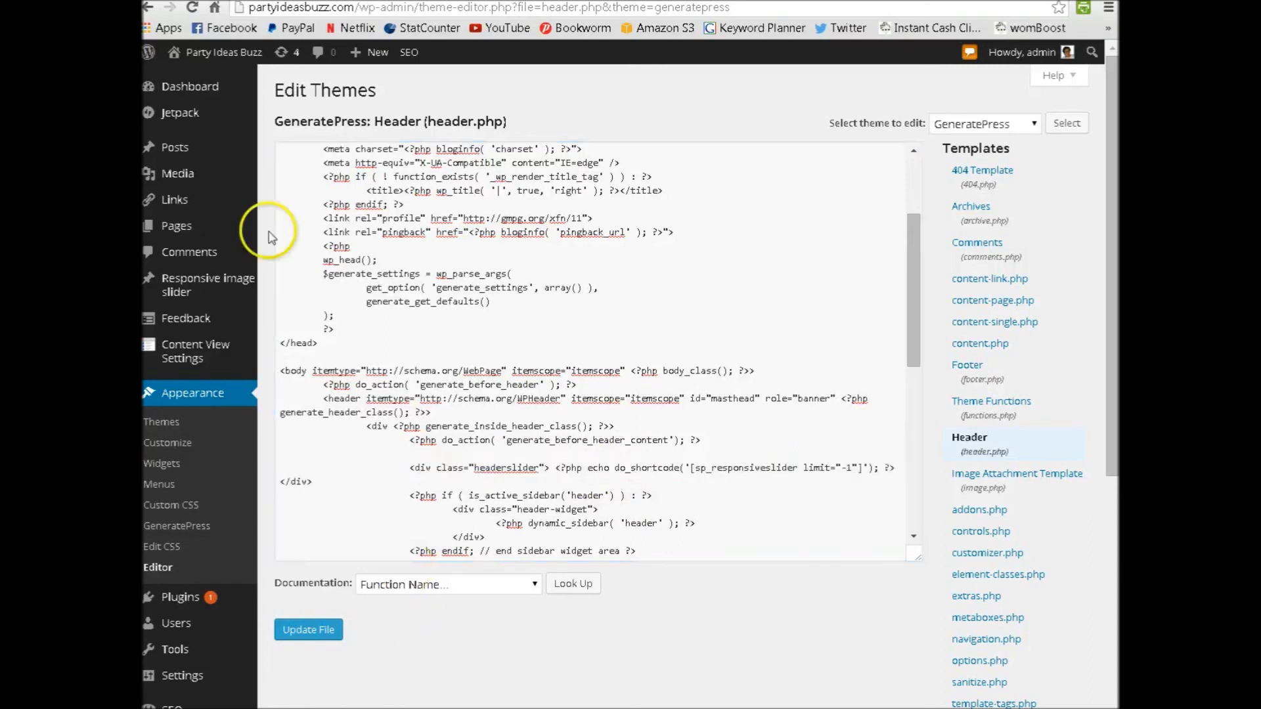
pyautogui.moveTo(172, 179)
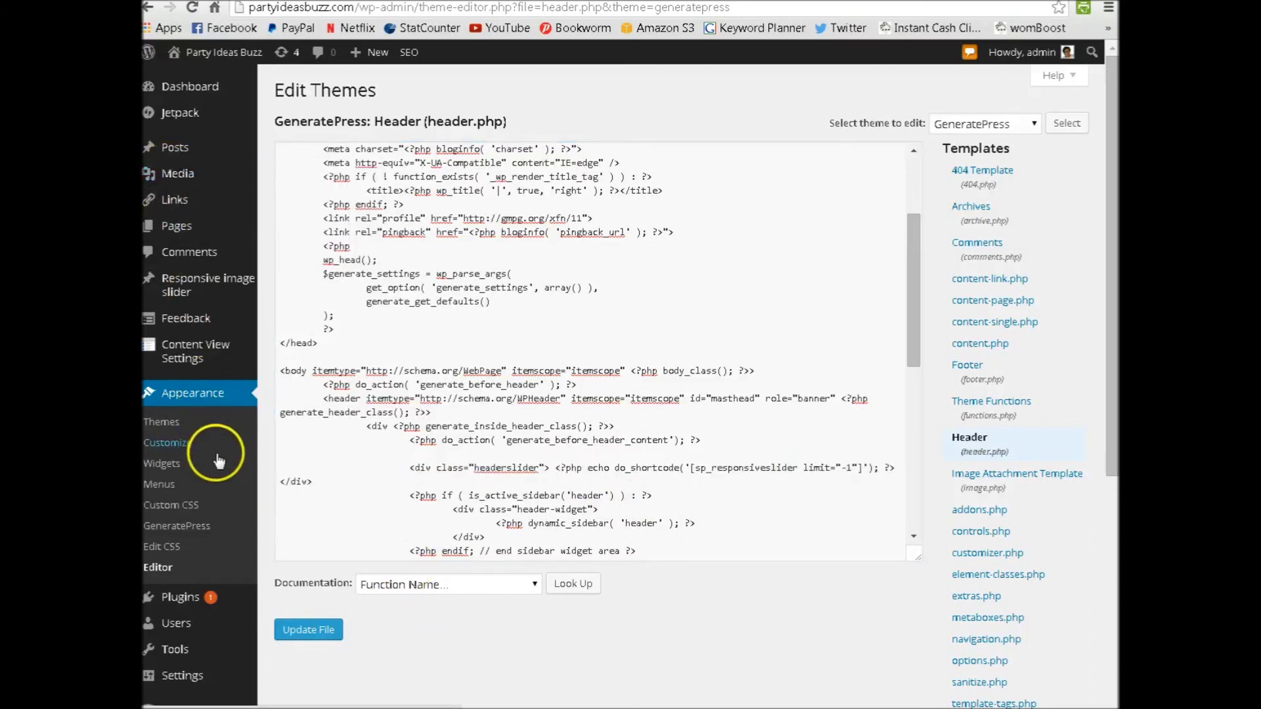
# Go to the Responsive image slider's All Images list showing the seven published slider images
pyautogui.moveTo(220, 281)
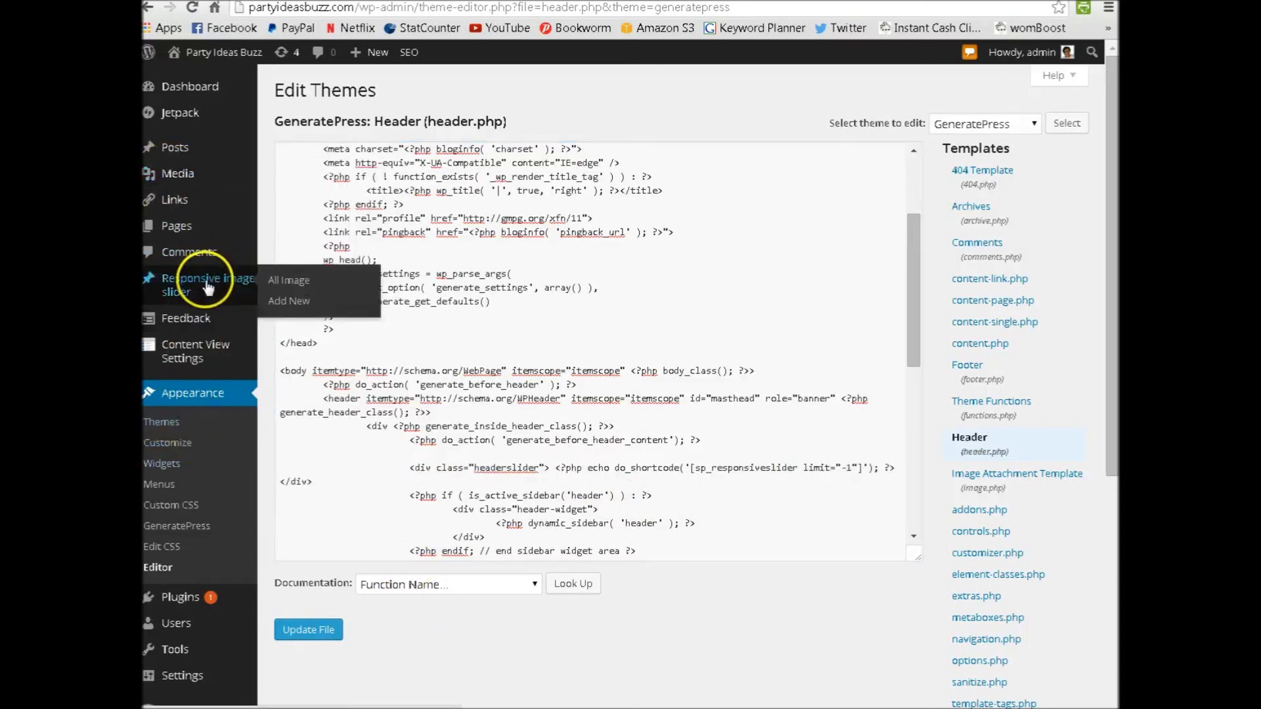
pyautogui.click(279, 306)
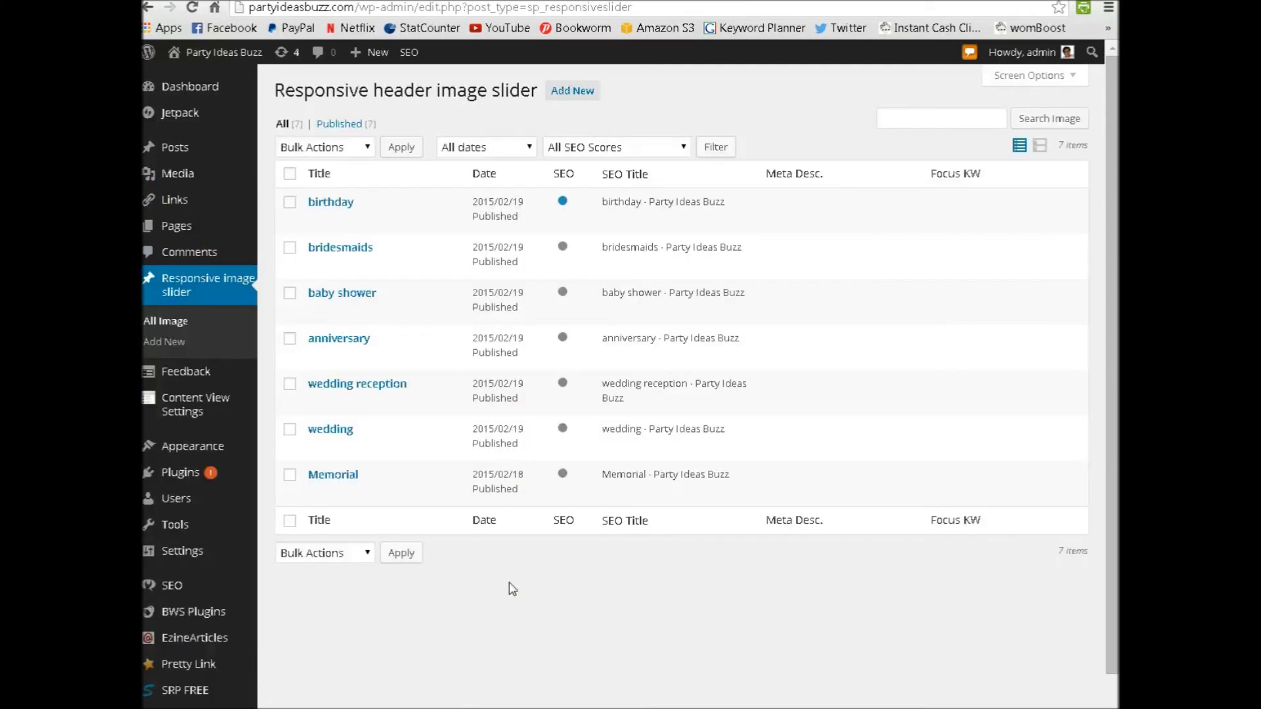
pyautogui.click(261, 95)
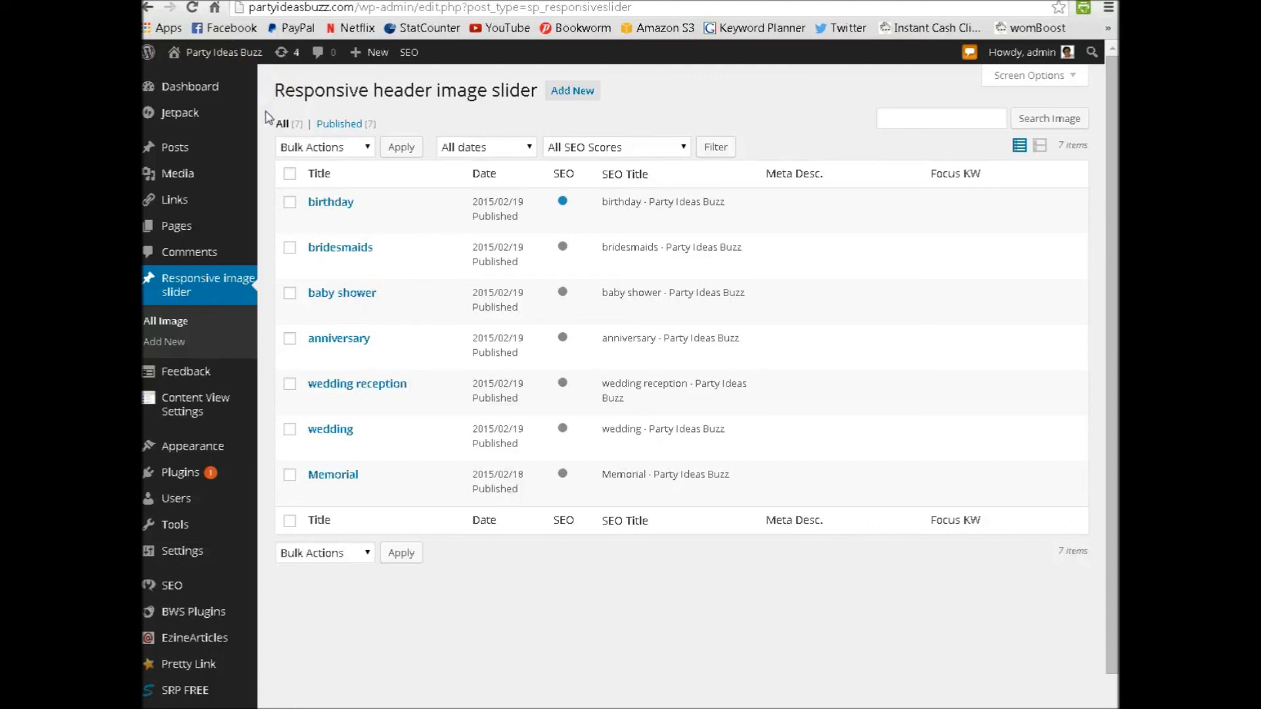